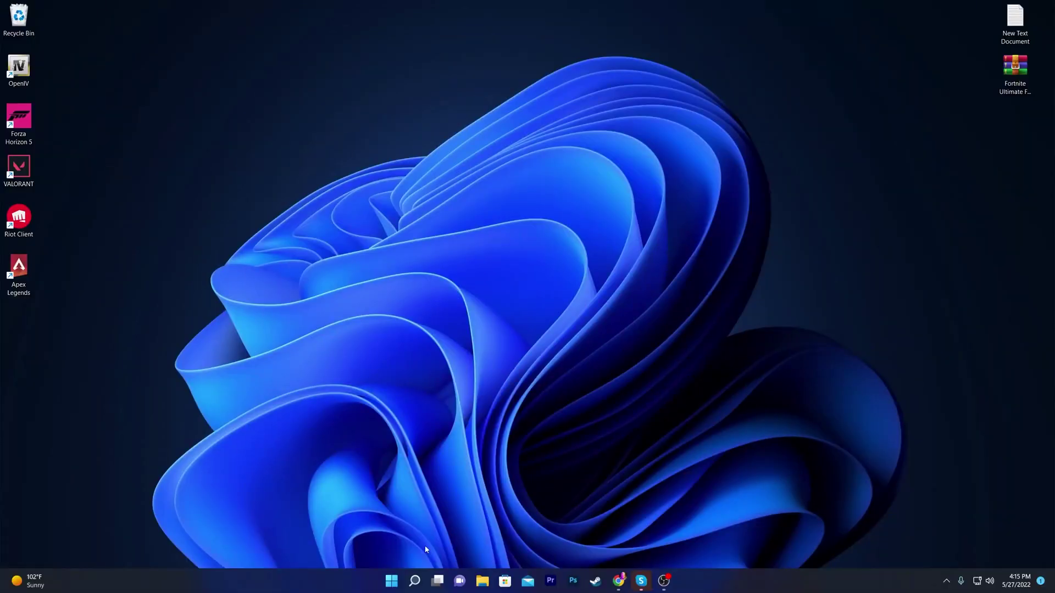
# Launch the Run app from Search and run gpedit.msc
pyautogui.click(415, 581)
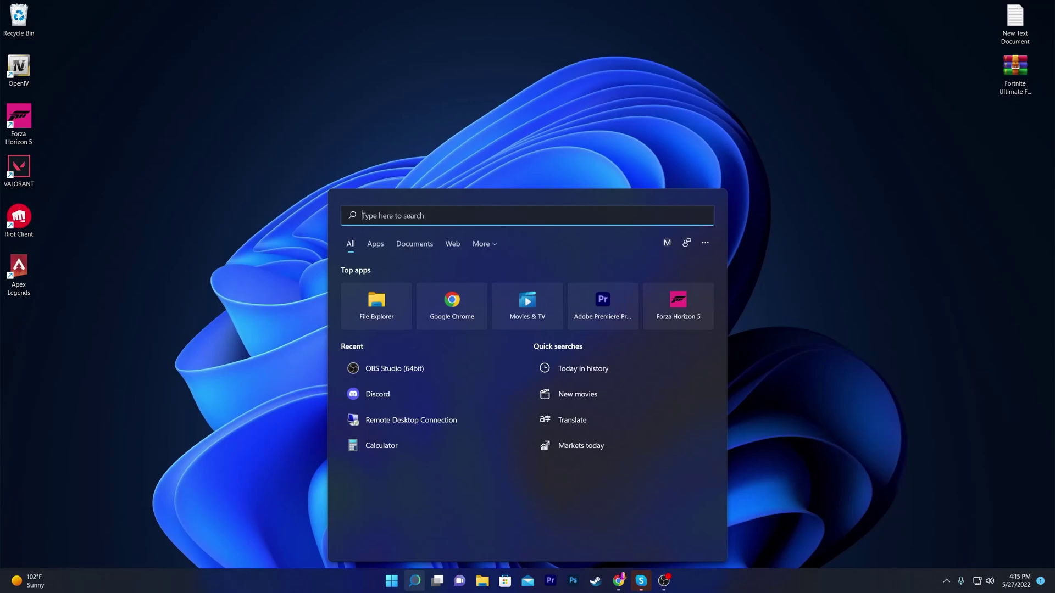
pyautogui.write('run')
pyautogui.press('Return')
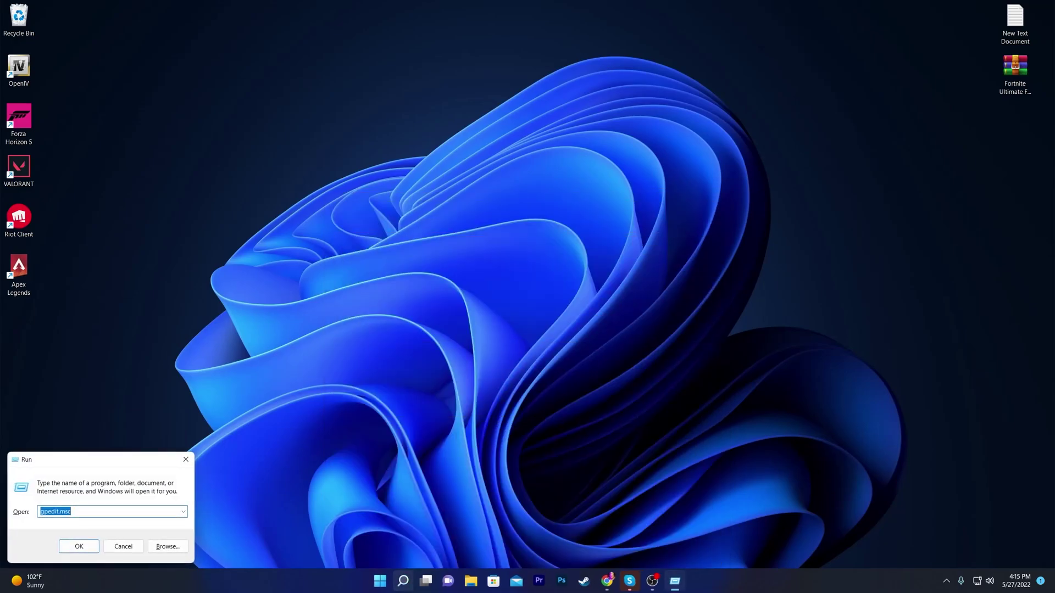
pyautogui.moveTo(73, 461); pyautogui.dragTo(309, 343)
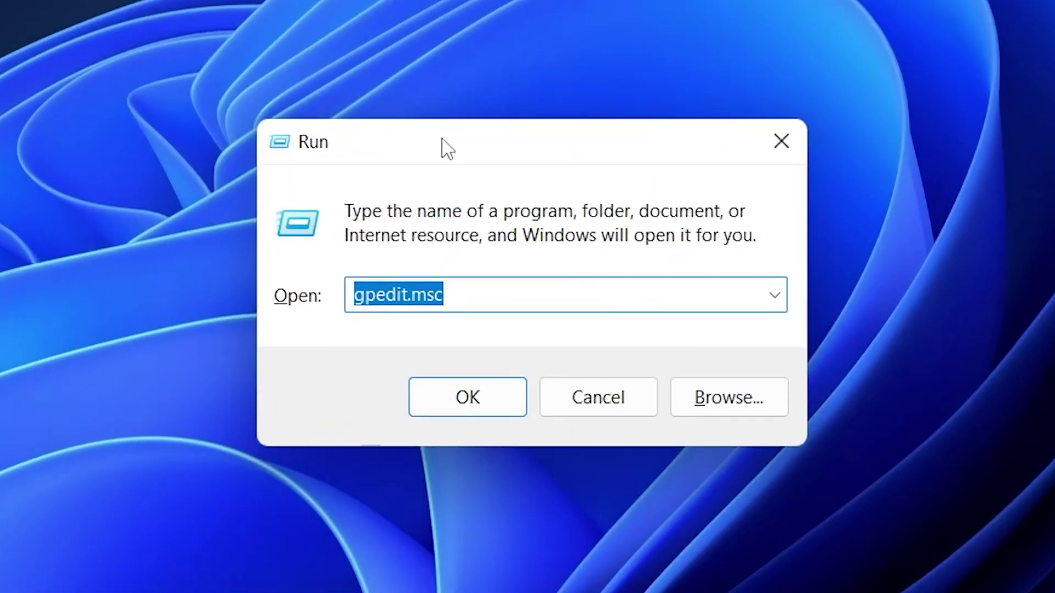
pyautogui.click(478, 299)
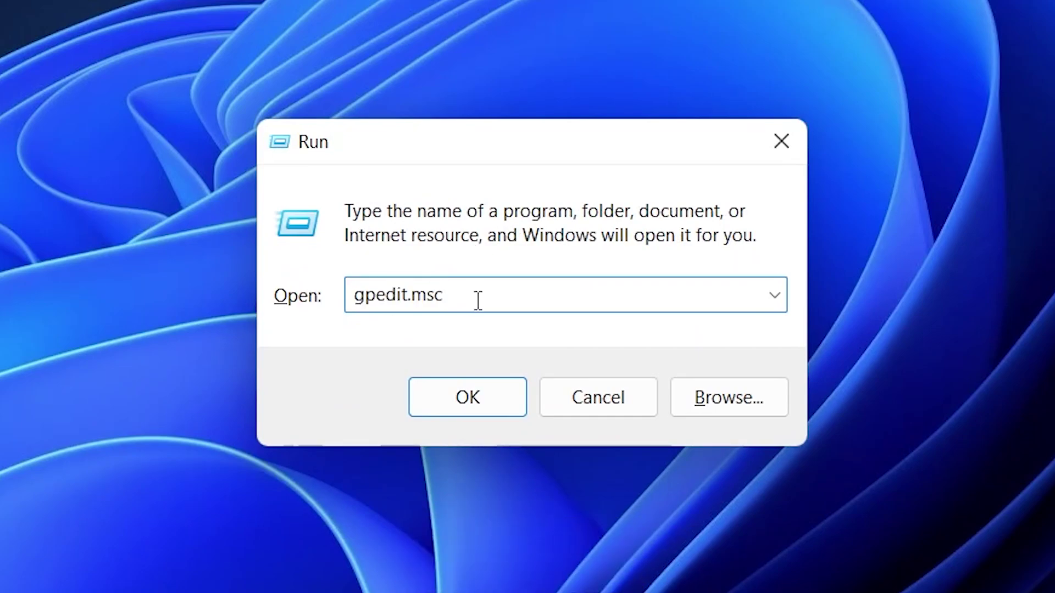
pyautogui.click(497, 397)
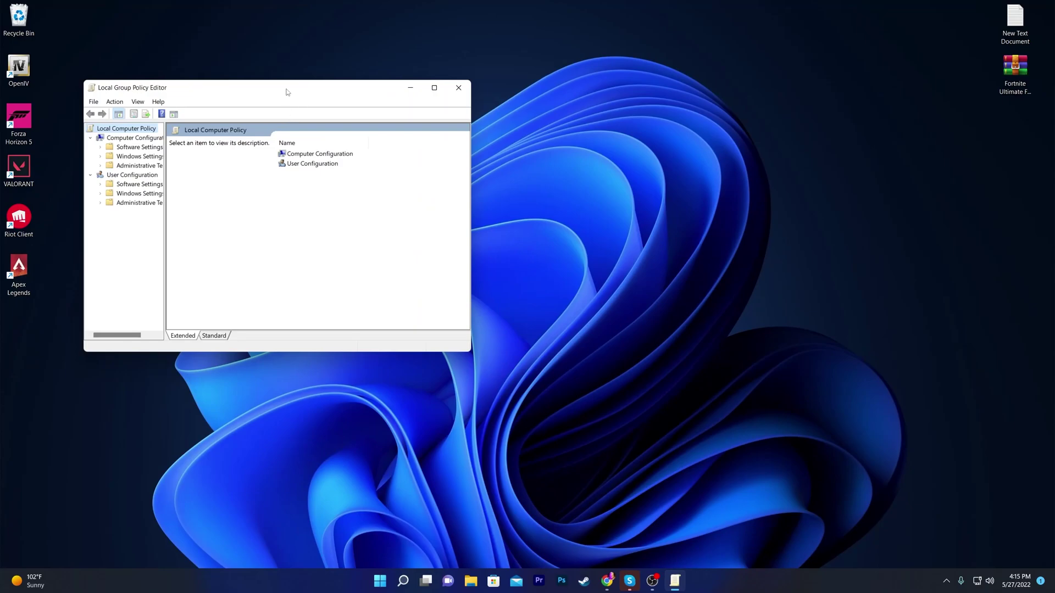
# Expand Computer Configuration > Administrative Templates > Windows Components > App Privacy and open 'Let Windows apps run in the background'
pyautogui.moveTo(286, 81); pyautogui.dragTo(508, 94)
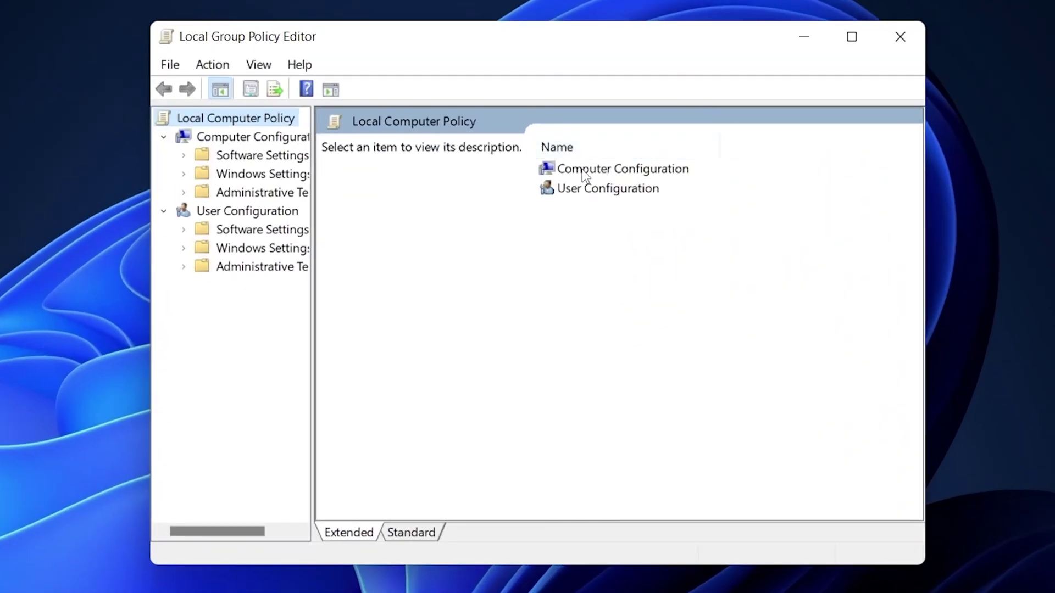
pyautogui.doubleClick(600, 170)
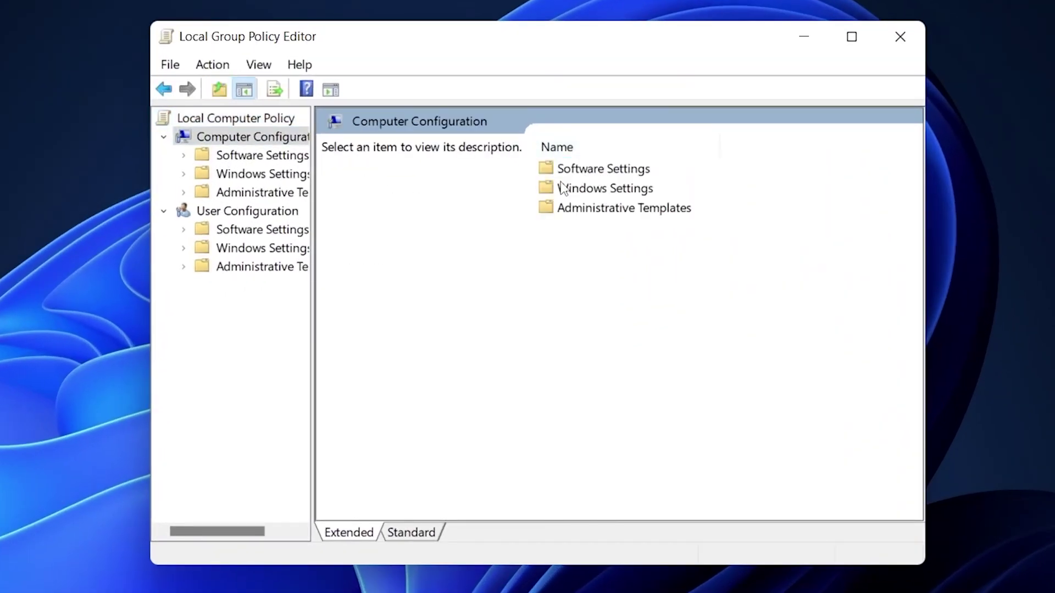
pyautogui.doubleClick(629, 213)
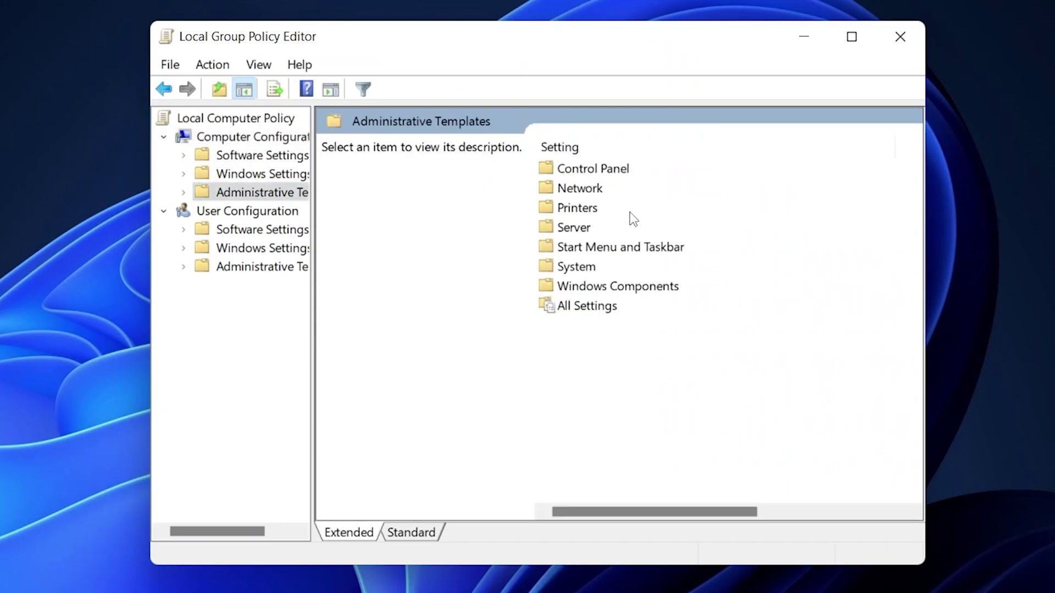
pyautogui.doubleClick(596, 287)
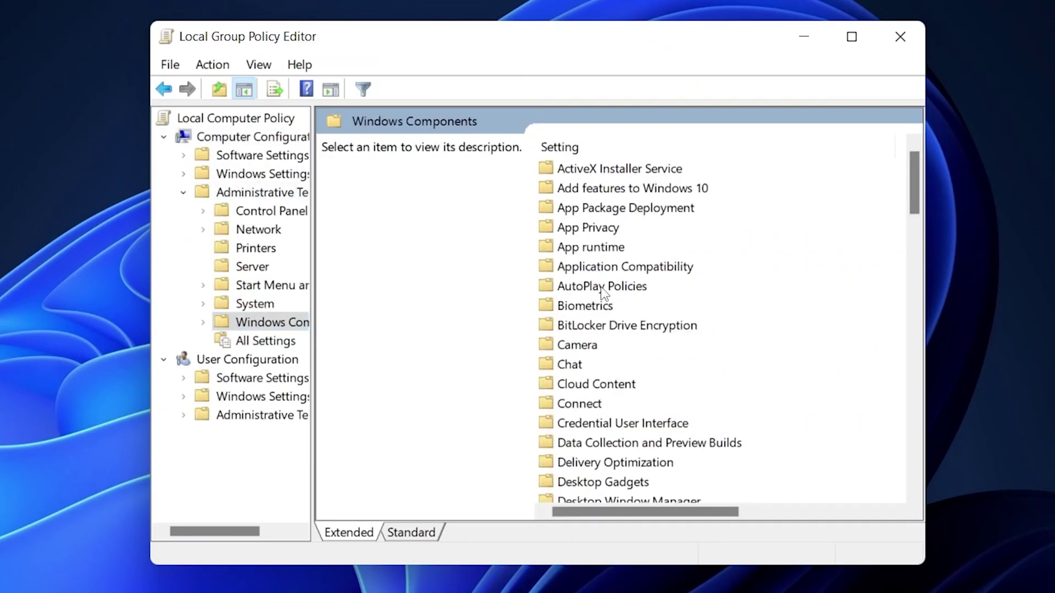
pyautogui.doubleClick(587, 227)
pyautogui.scroll(-3, 584, 227)
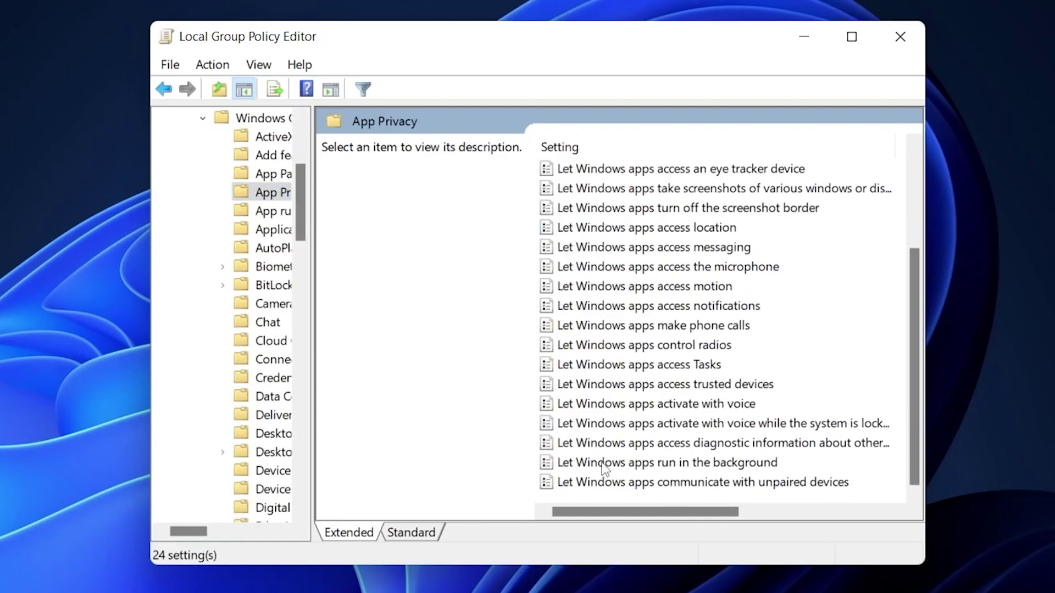
pyautogui.doubleClick(653, 465)
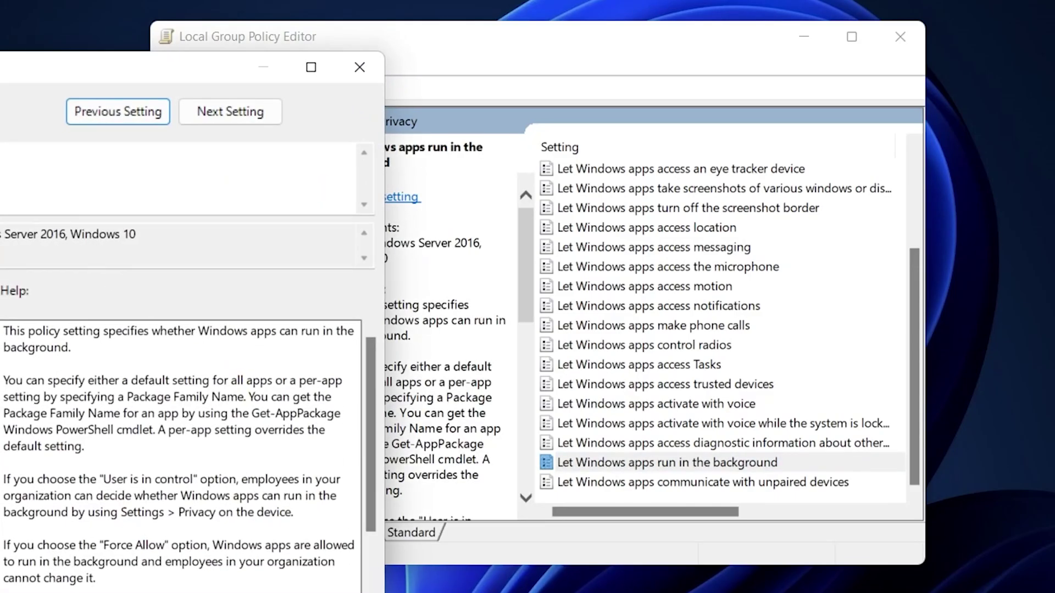
# Set the background-apps policy to Enabled with Force Deny for all apps, apply, and close the editor
pyautogui.moveTo(3, 67); pyautogui.dragTo(462, 22)
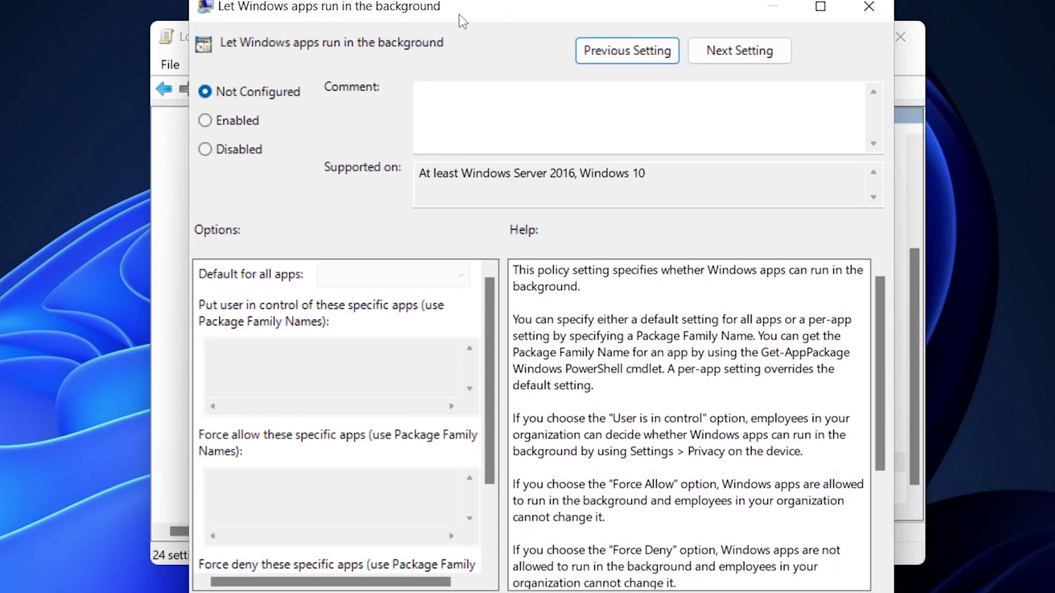
pyautogui.click(206, 120)
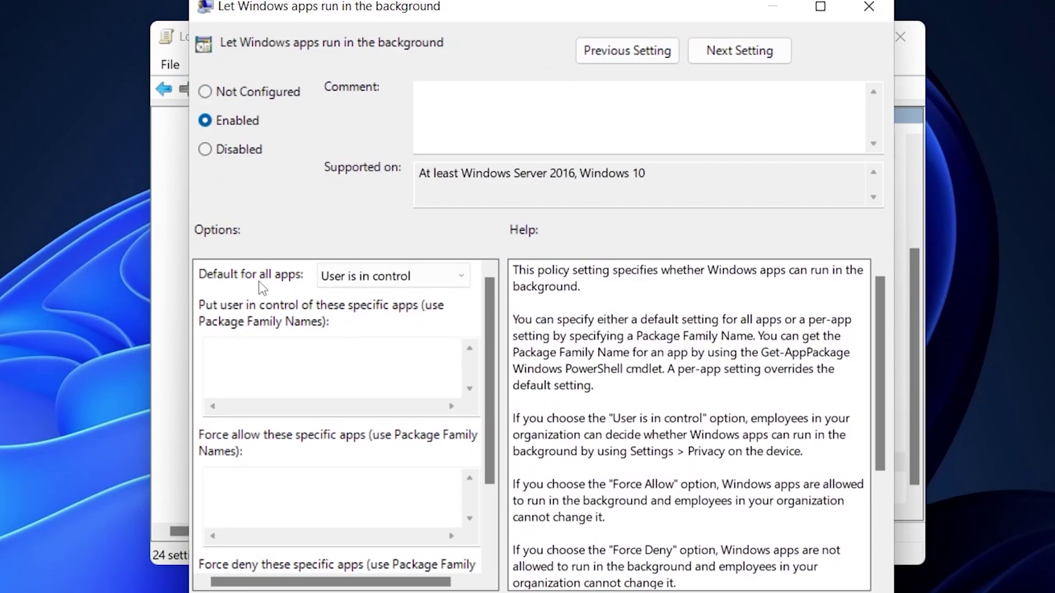
pyautogui.click(374, 276)
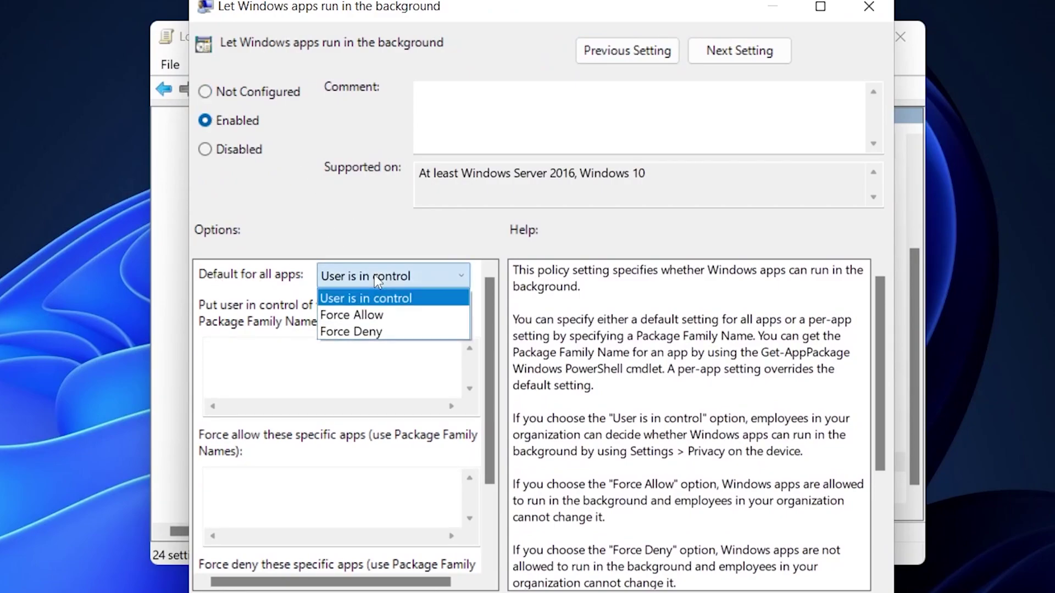
pyautogui.click(361, 332)
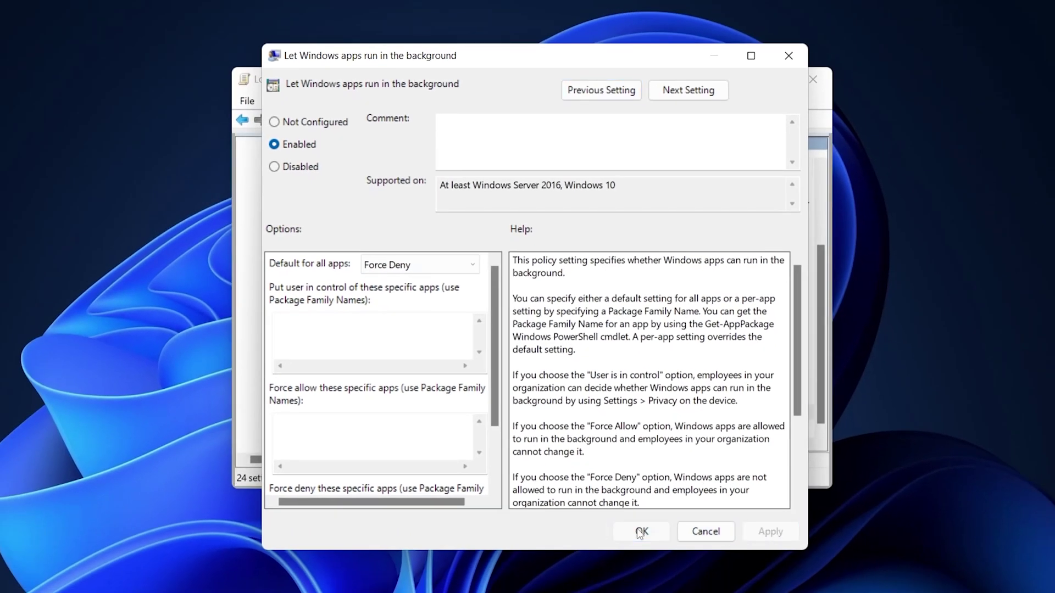
pyautogui.click(641, 532)
pyautogui.click(813, 80)
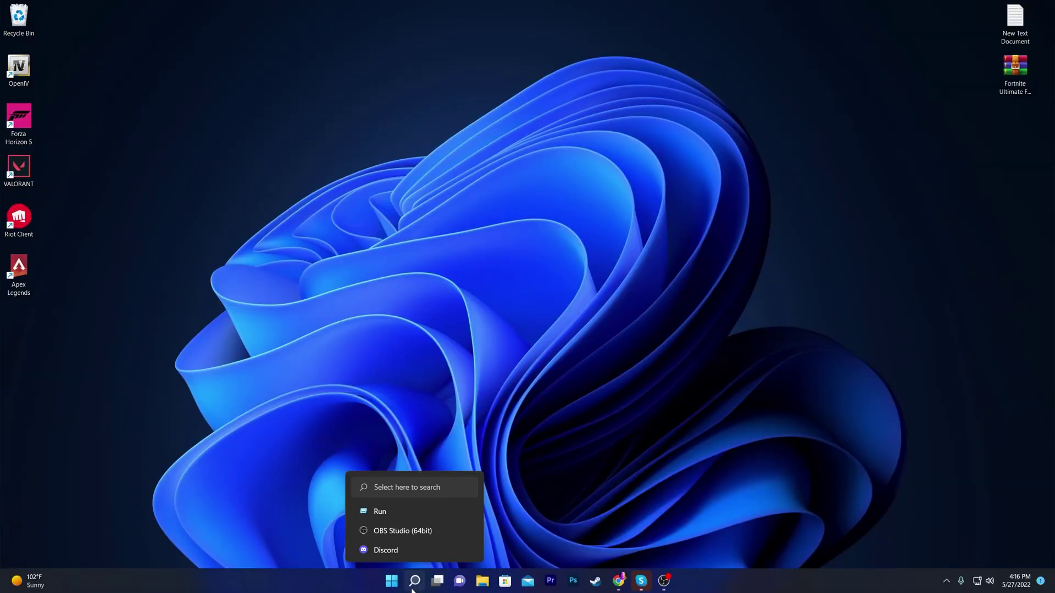
# Search 'game mode' to reach the Gaming > Game Mode settings page
pyautogui.click(414, 588)
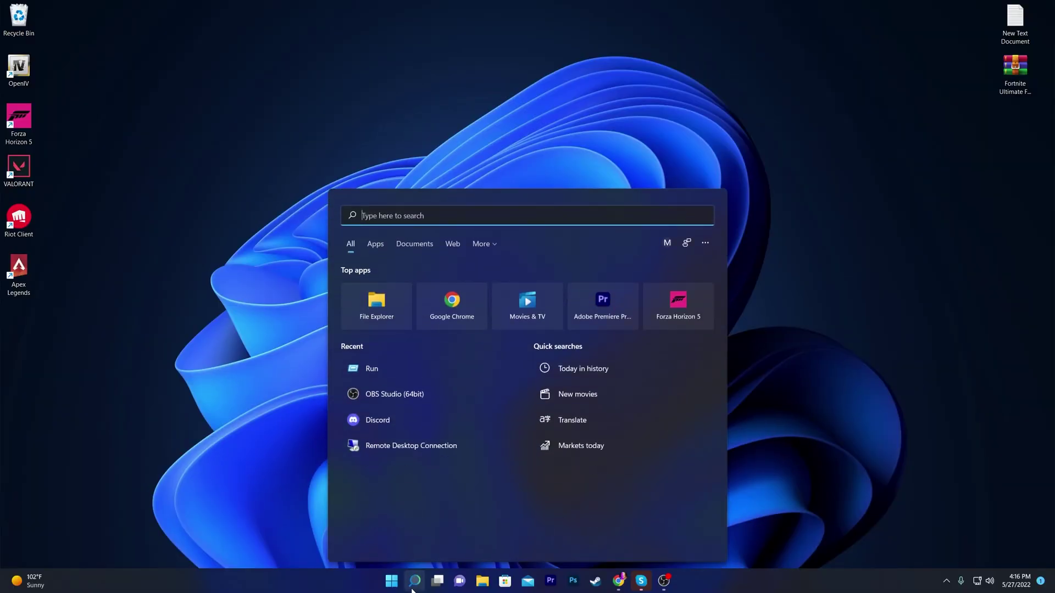
pyautogui.write('game')
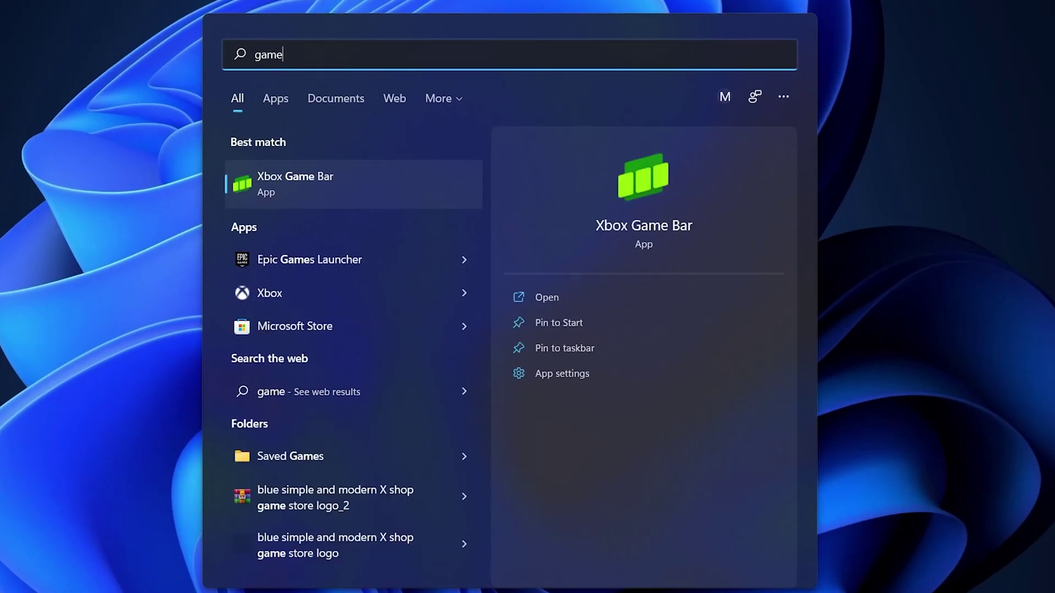
pyautogui.write(' mode')
pyautogui.press('Return')
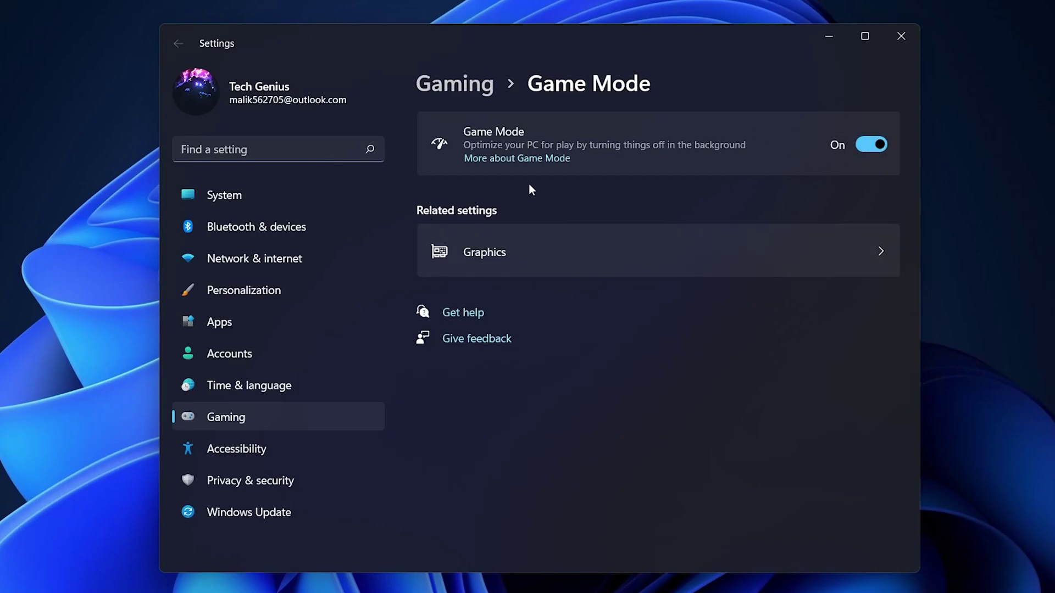
# Check GPU scheduling in the default graphics settings, then return to the Graphics app list
pyautogui.click(481, 251)
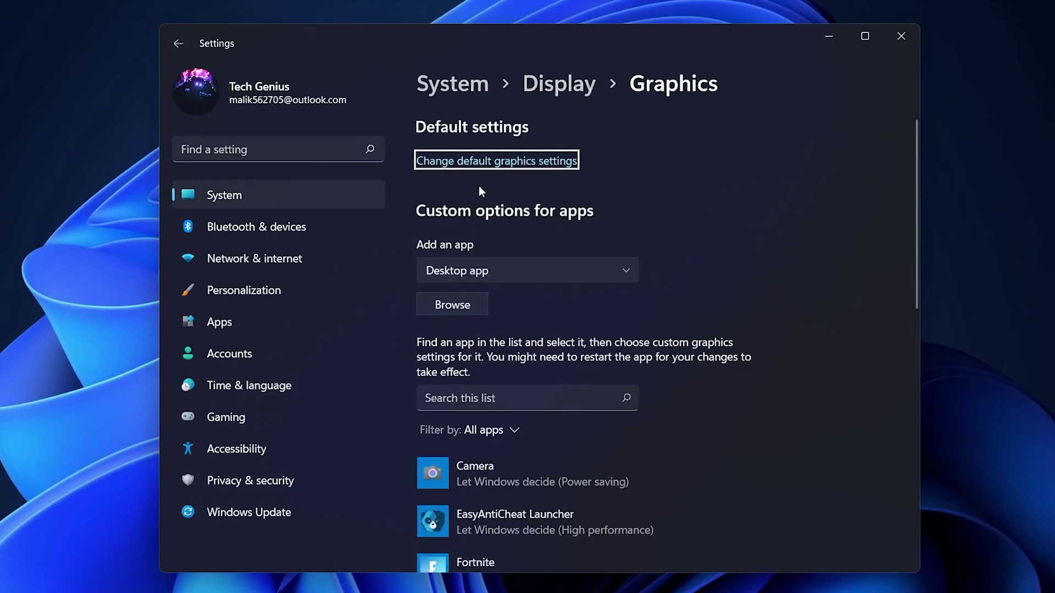
pyautogui.click(465, 159)
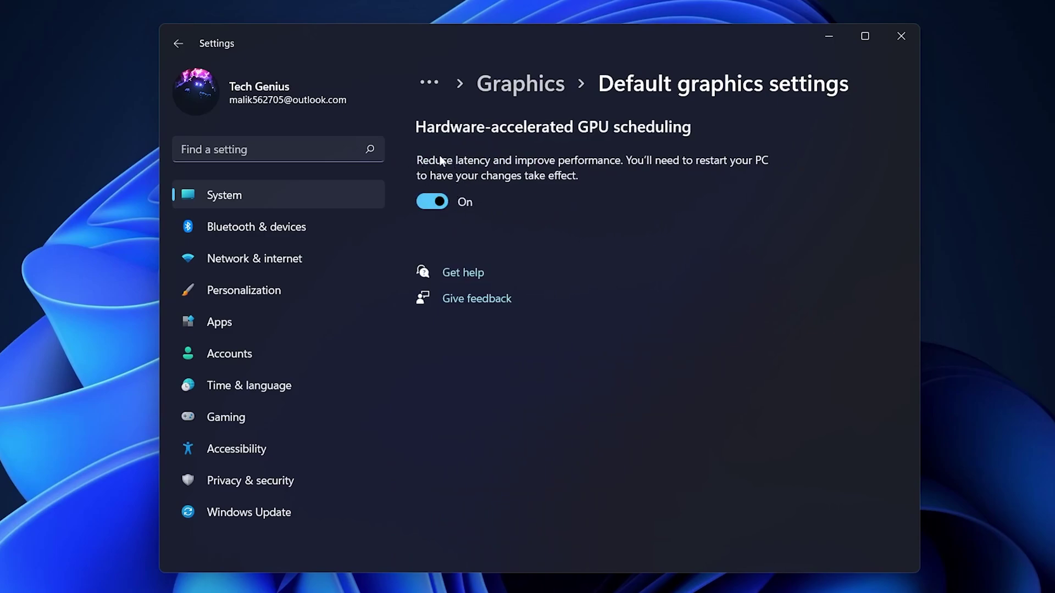
pyautogui.click(516, 93)
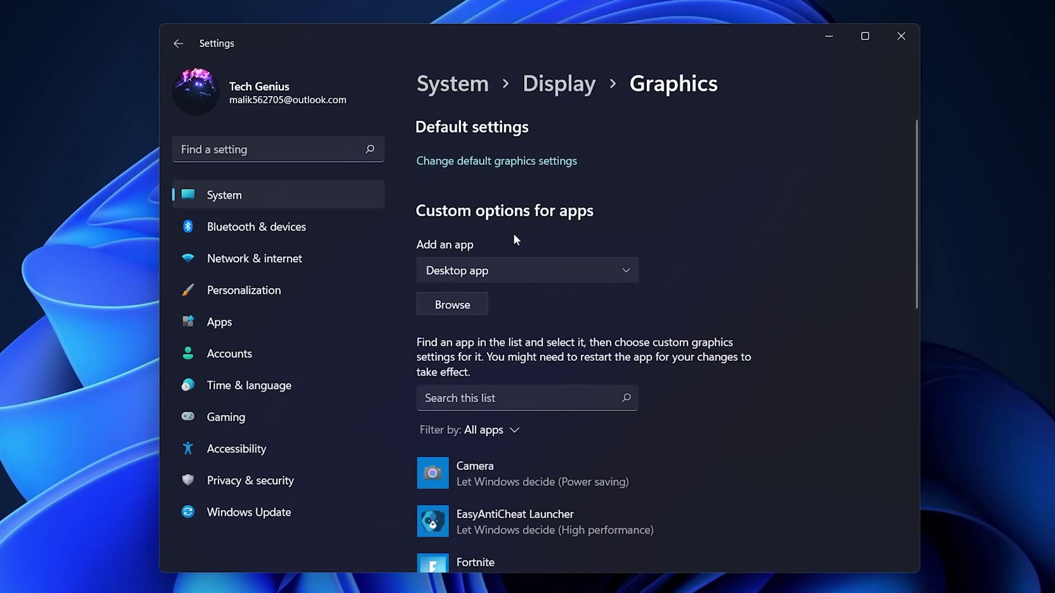
pyautogui.scroll(-3, 482, 391)
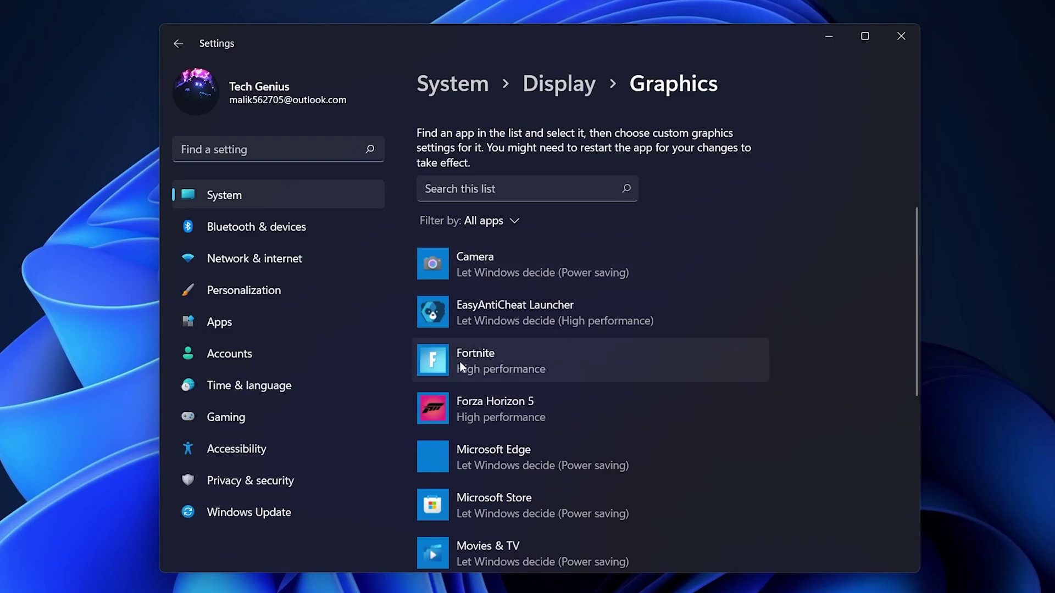
pyautogui.scroll(3, 479, 365)
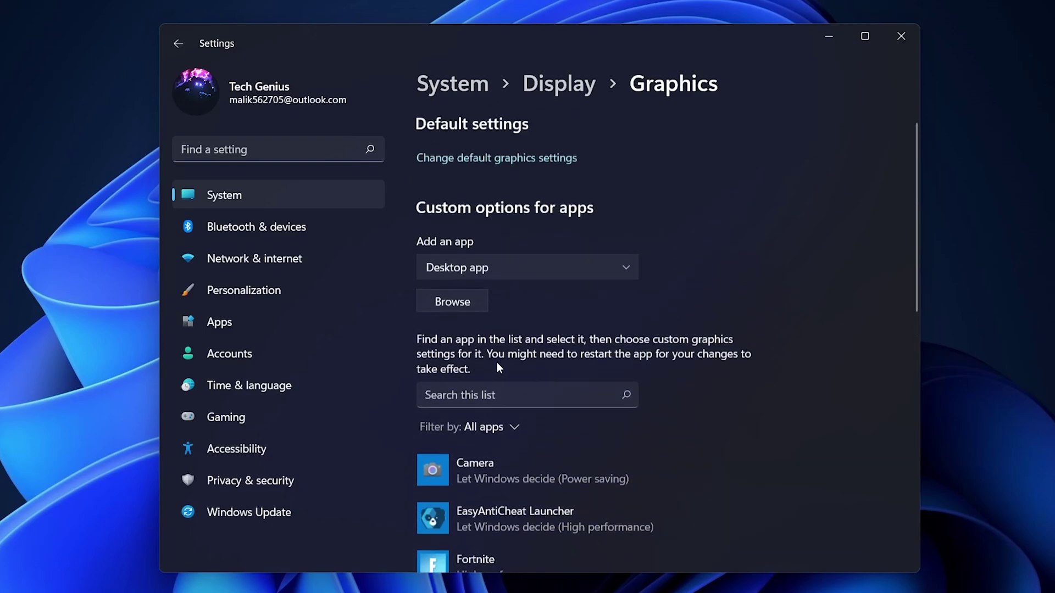
# Add FortniteClient-Win64-Shipping from C:\Program Files\Epic Games\Fortnite\FortniteGame\Binaries\Win64 to the app list
pyautogui.click(456, 308)
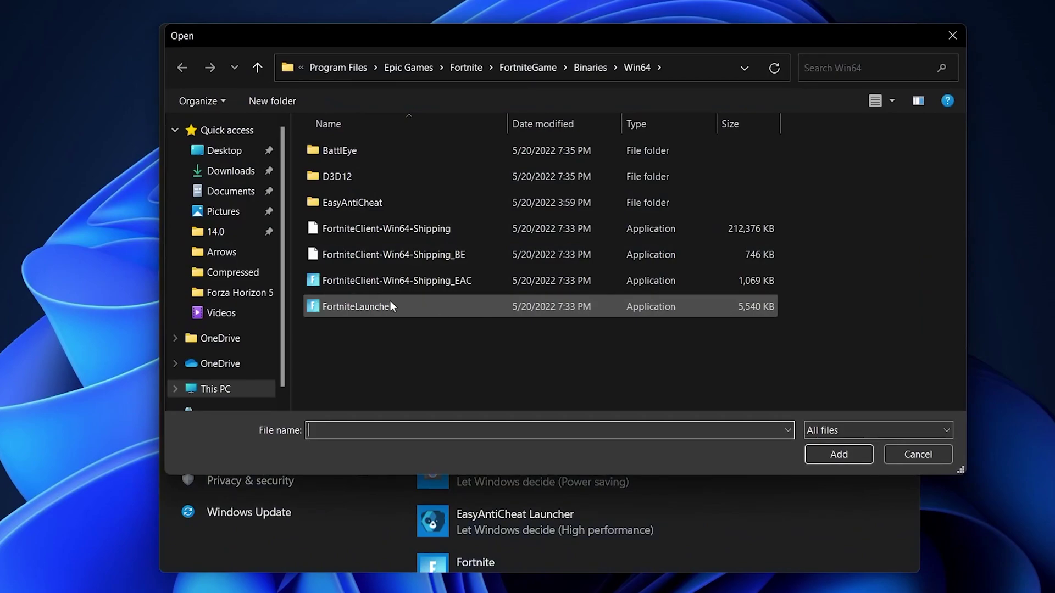
pyautogui.click(225, 389)
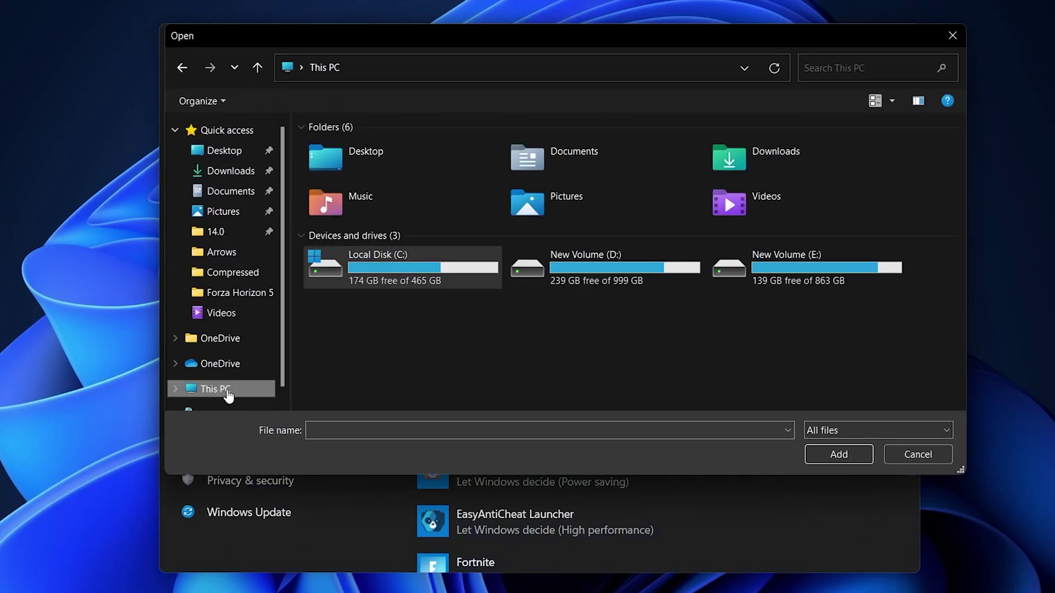
pyautogui.doubleClick(397, 273)
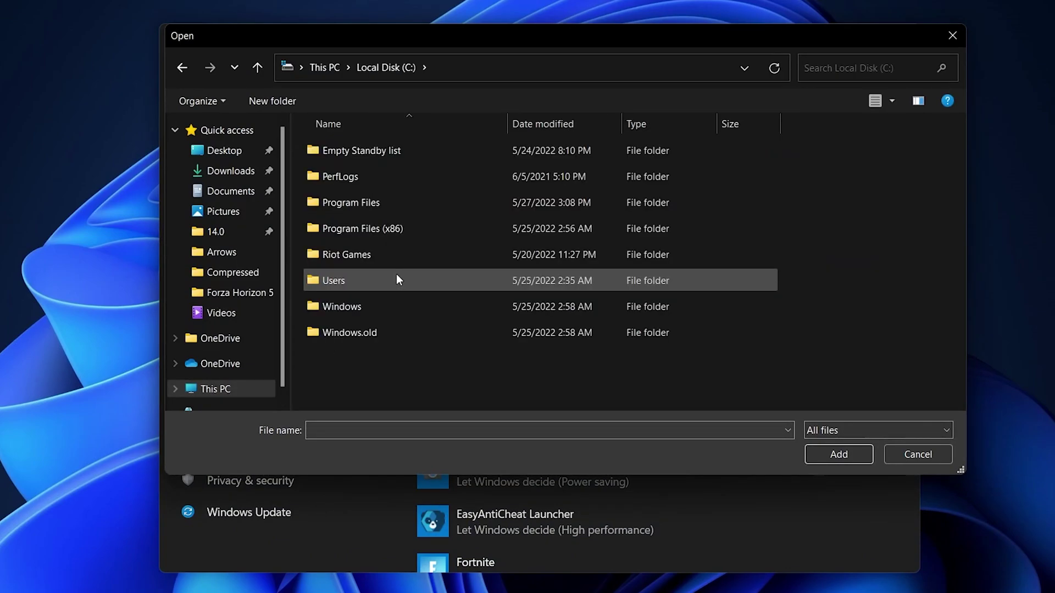
pyautogui.doubleClick(374, 210)
pyautogui.doubleClick(394, 203)
pyautogui.doubleClick(352, 151)
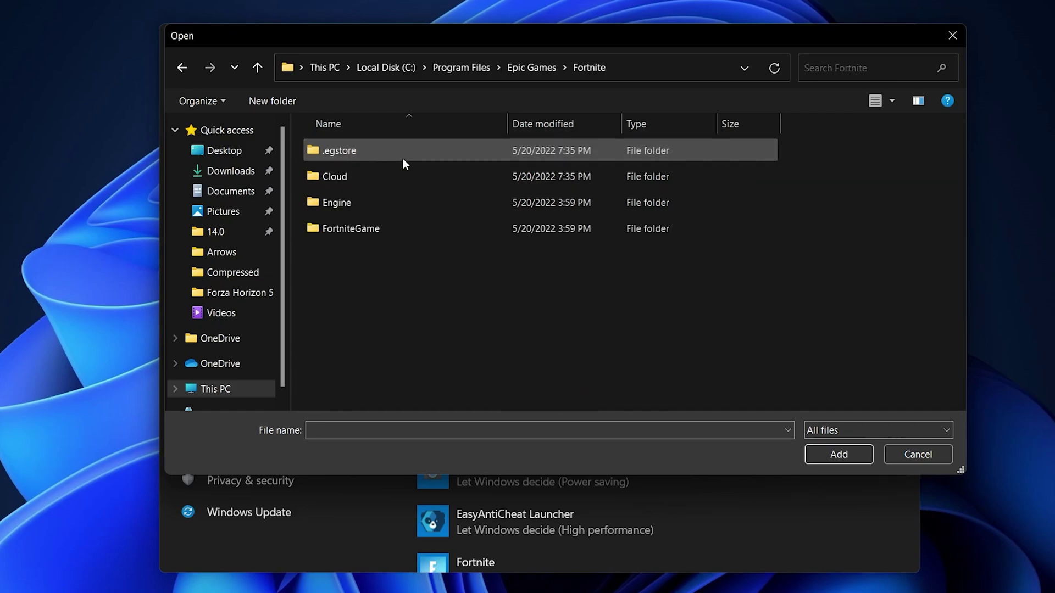
pyautogui.doubleClick(357, 228)
pyautogui.doubleClick(357, 151)
pyautogui.doubleClick(375, 167)
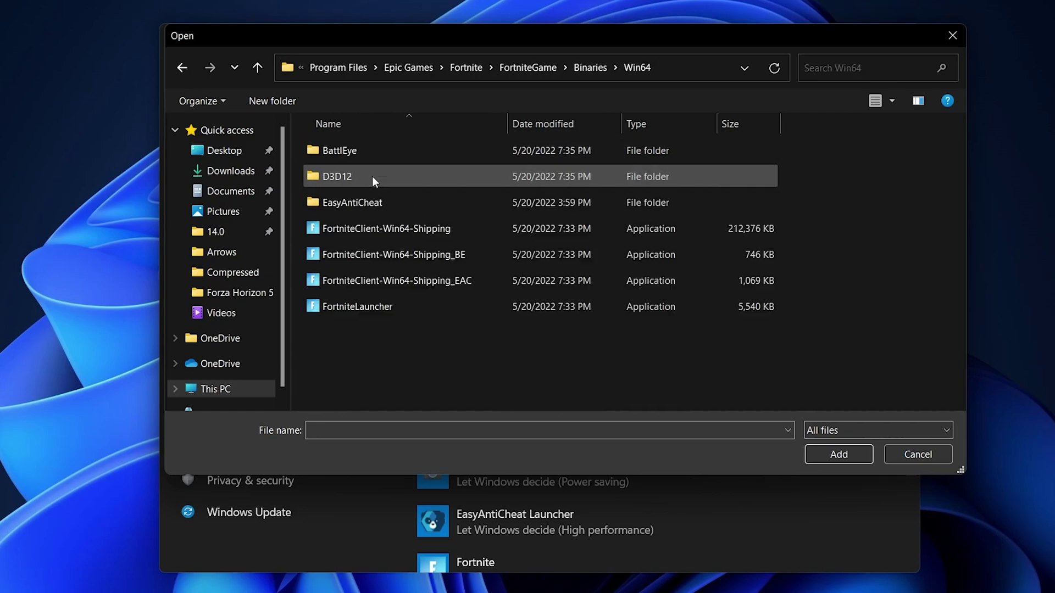
pyautogui.click(652, 237)
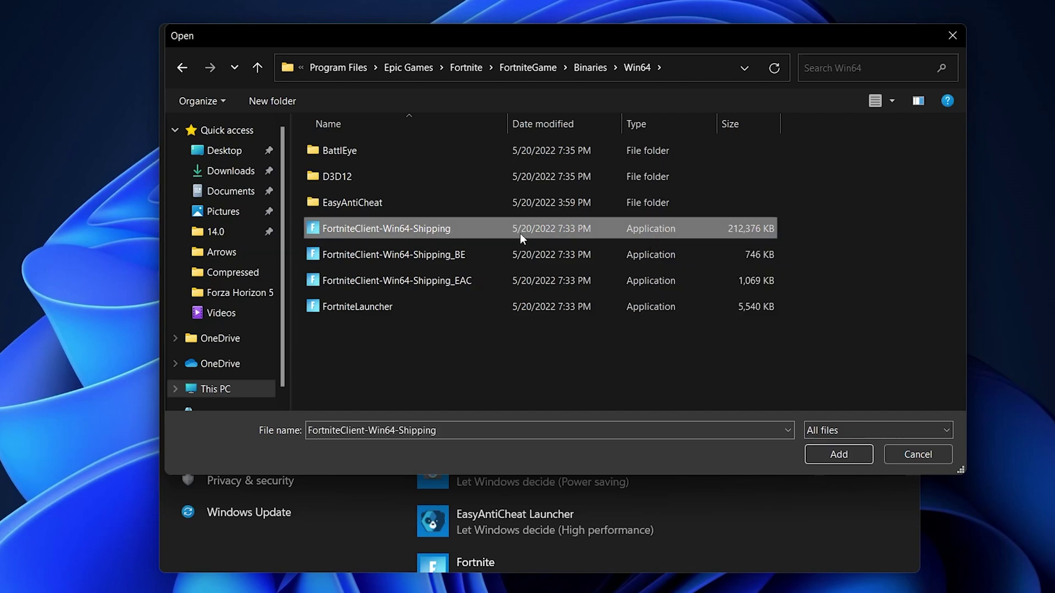
pyautogui.click(829, 455)
# Save High performance for Fortnite, close Settings, and move the FPS boost pack archive on the desktop
pyautogui.scroll(-5, 497, 464)
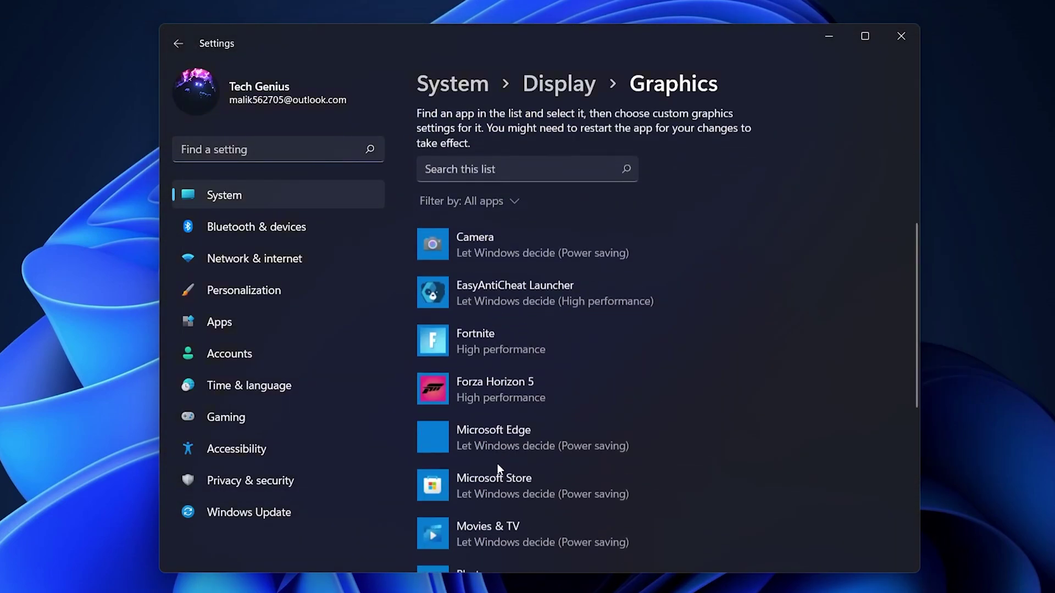
pyautogui.click(487, 308)
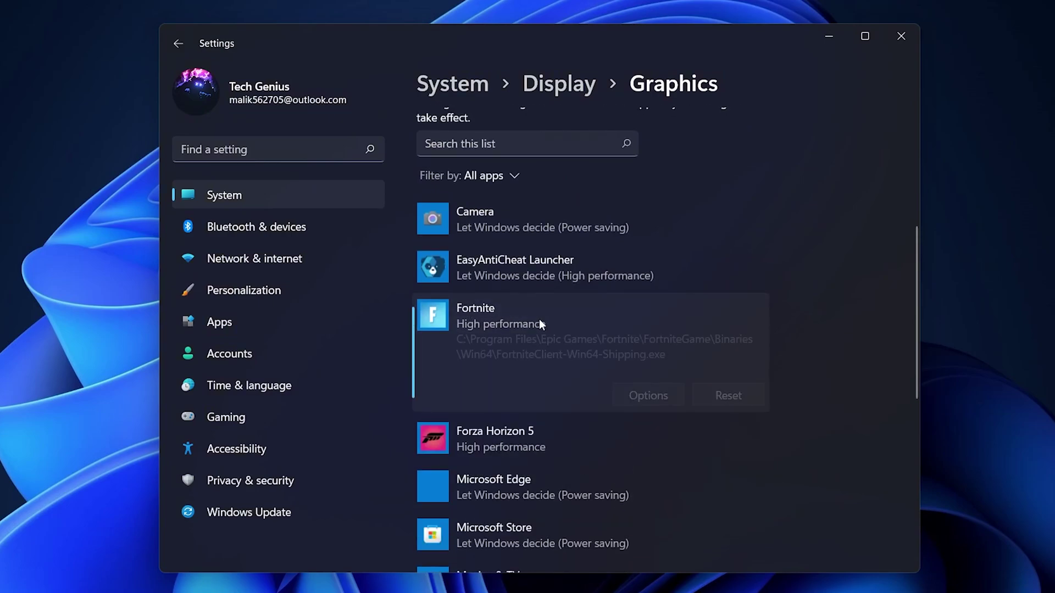
pyautogui.click(652, 400)
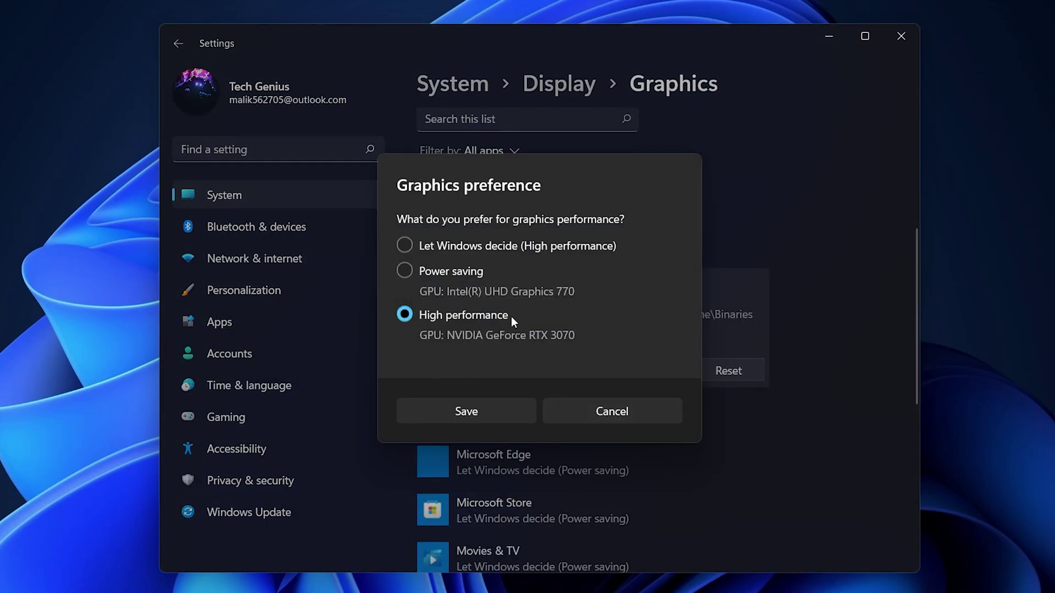
pyautogui.click(484, 410)
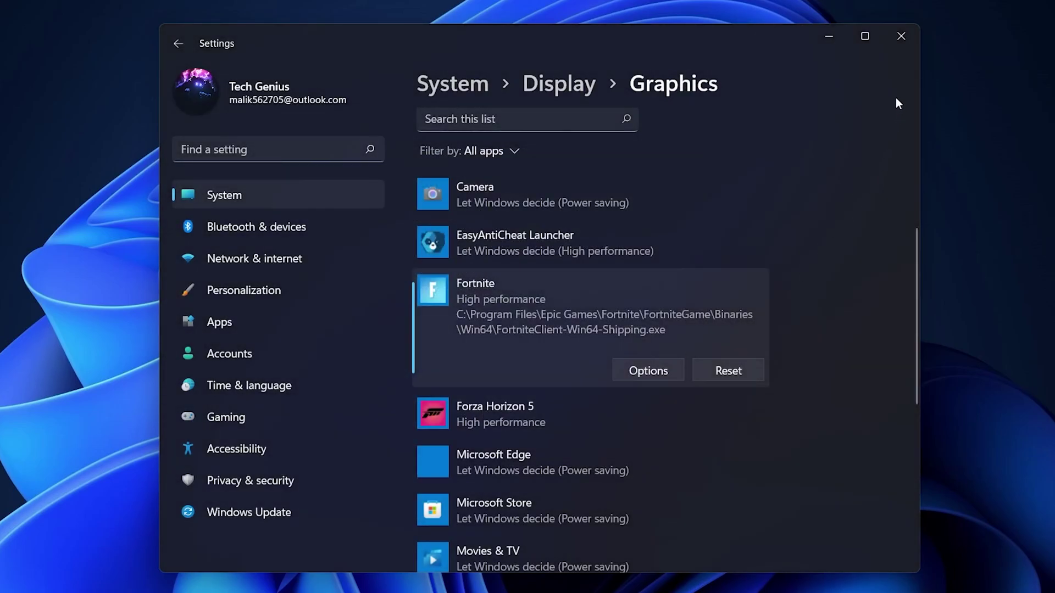
pyautogui.click(900, 35)
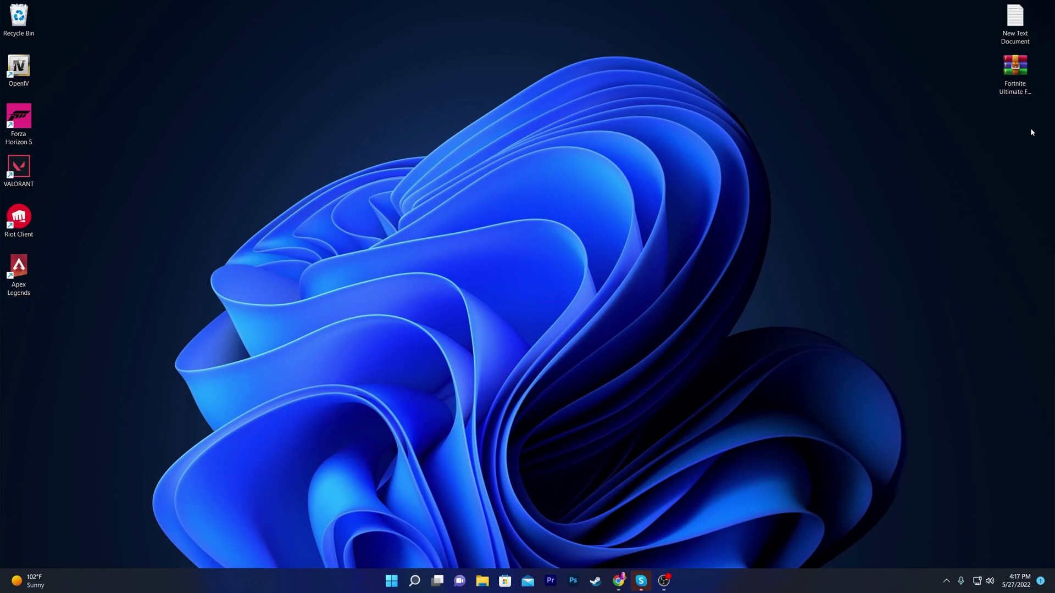
pyautogui.moveTo(1013, 69); pyautogui.dragTo(367, 80)
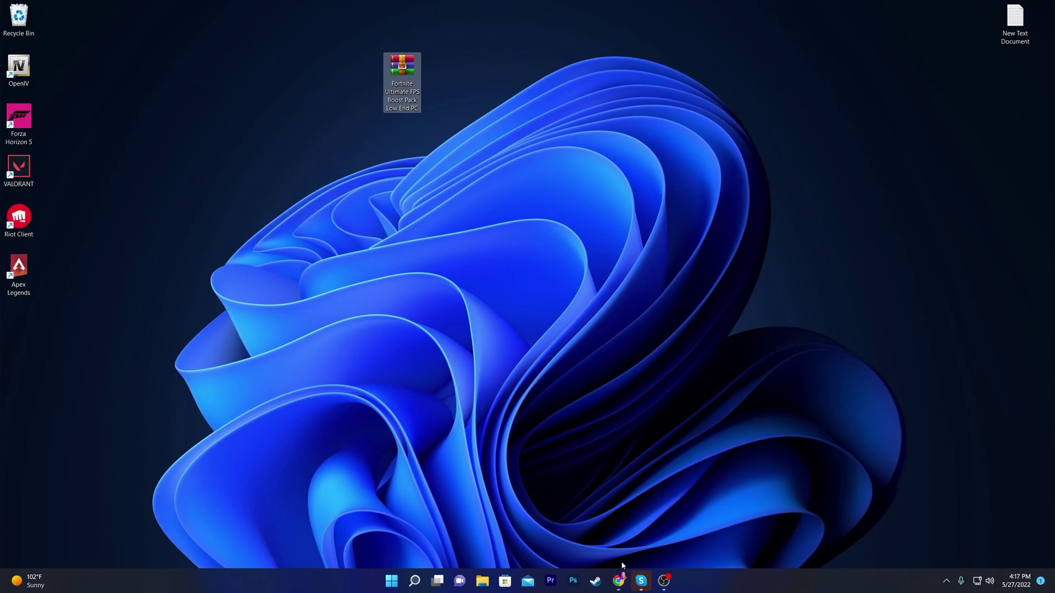
# Bring up the UPTO Packs site in Chrome and open its FPS Boost category page
pyautogui.click(619, 581)
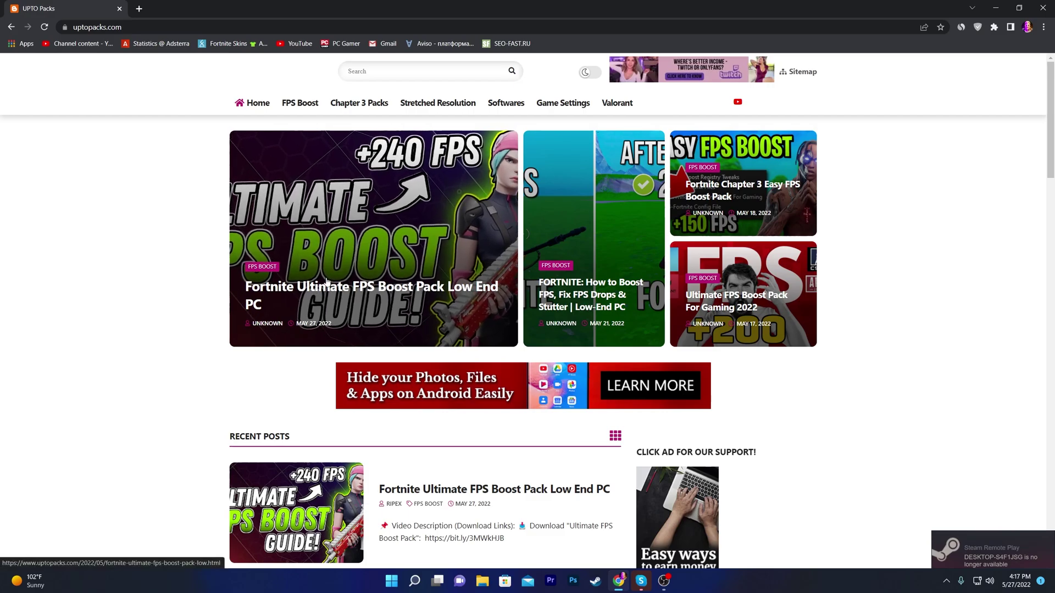
pyautogui.scroll(-2, 343, 303)
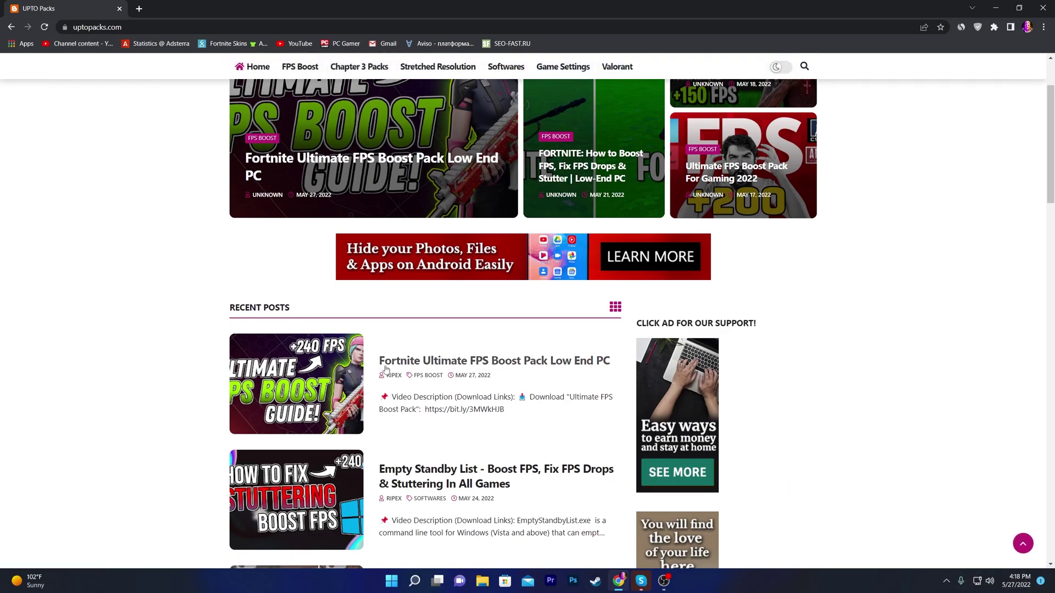
pyautogui.scroll(2, 434, 371)
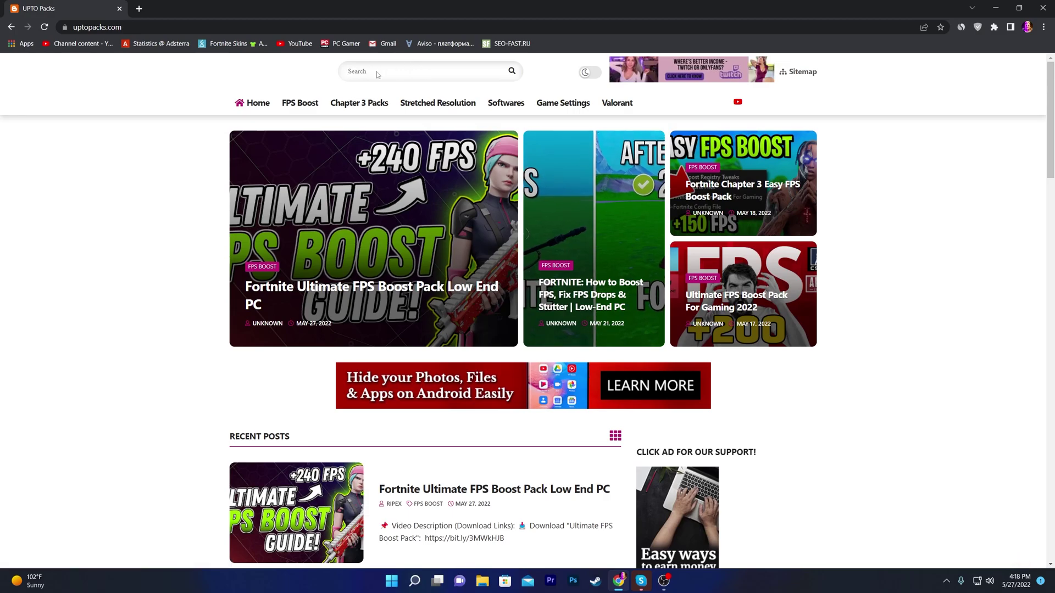
pyautogui.click(294, 104)
pyautogui.click(72, 4)
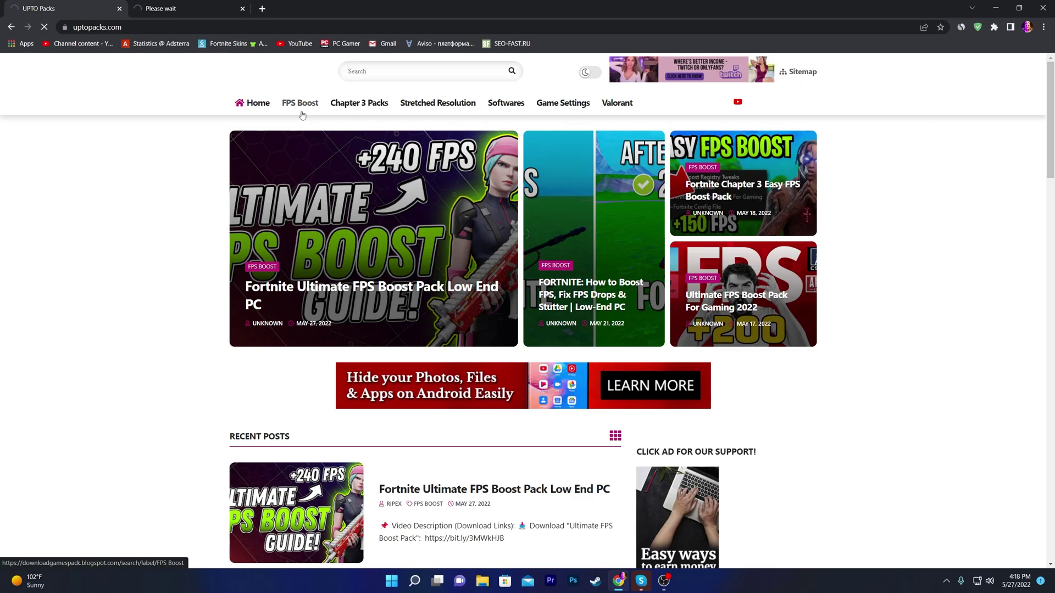
pyautogui.click(280, 99)
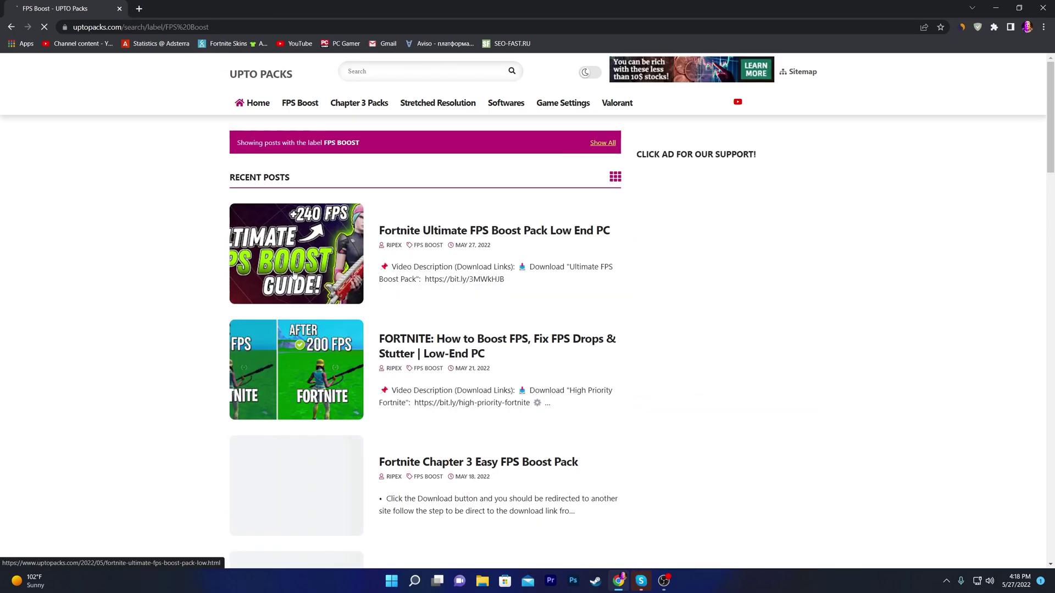
# Follow the Fortnite Ultimate FPS Boost Pack's download link and select the three extracted folders
pyautogui.click(294, 275)
pyautogui.scroll(-3, 278, 308)
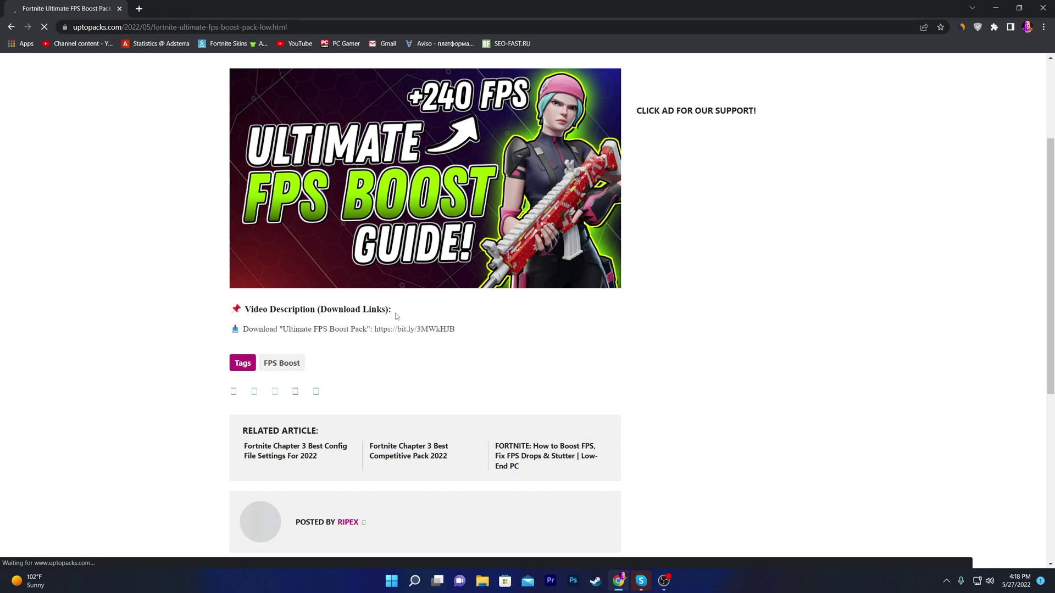
pyautogui.click(423, 332)
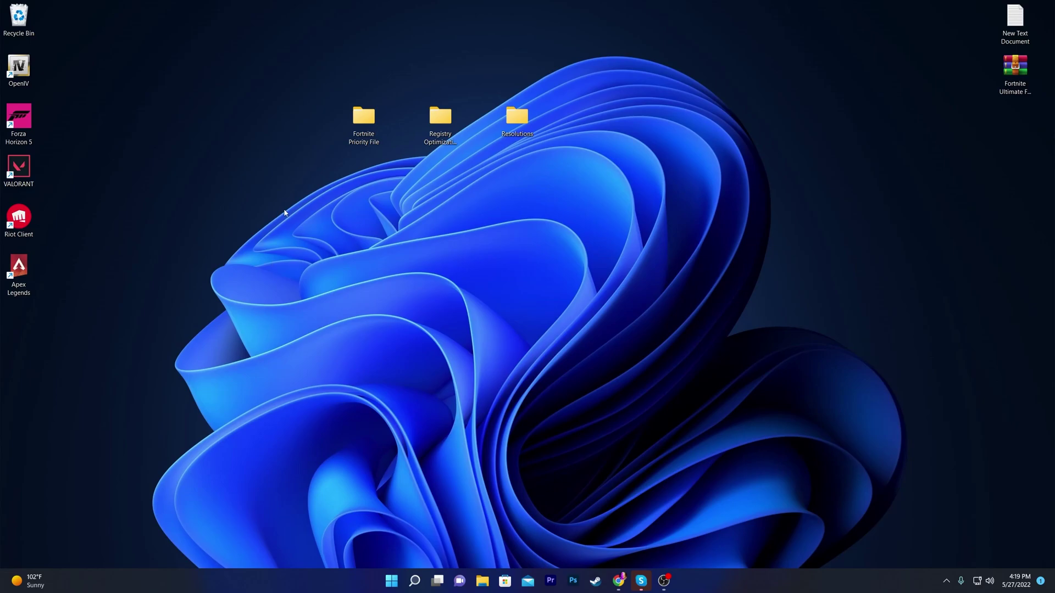
pyautogui.moveTo(316, 53); pyautogui.dragTo(610, 184)
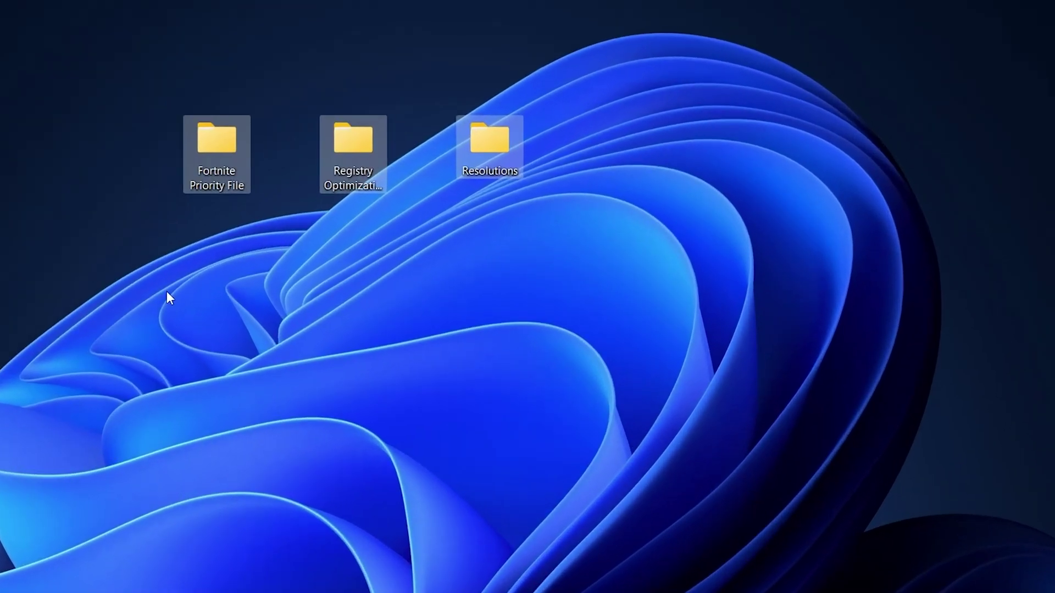
# Open the Fortnite Priority File folder containing the Default Priority and High Priority files
pyautogui.click(150, 313)
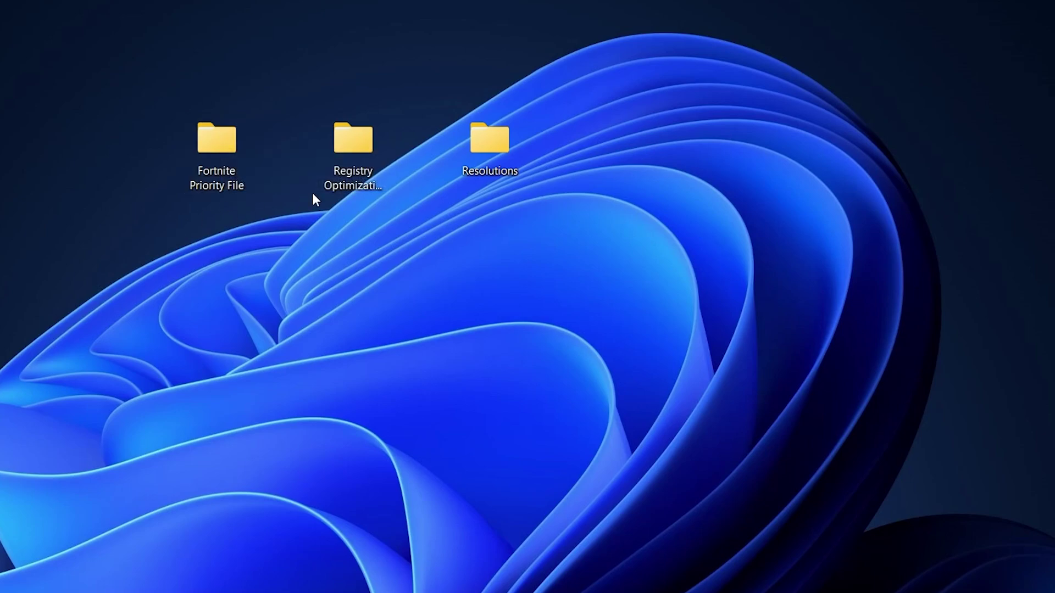
pyautogui.doubleClick(235, 135)
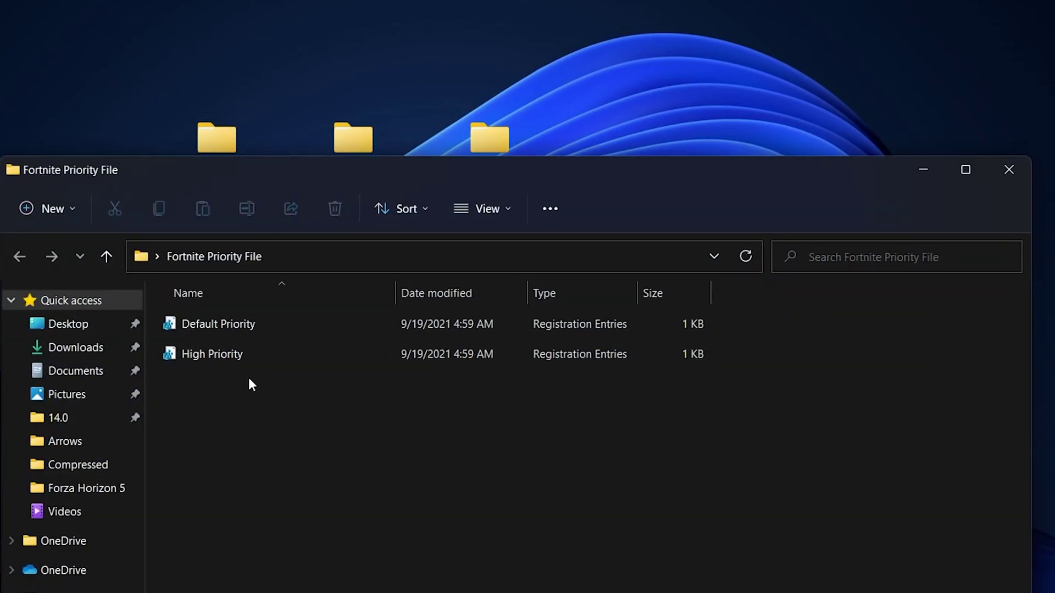
pyautogui.moveTo(212, 404); pyautogui.dragTo(413, 309)
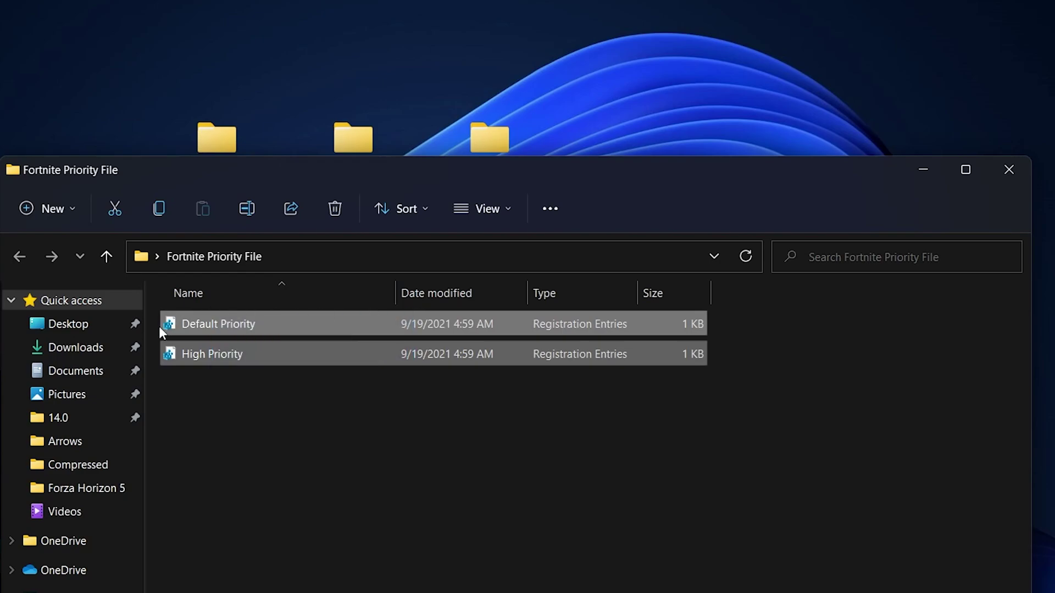
# Merge High Priority.reg into the registry and move the folder window aside
pyautogui.click(195, 357)
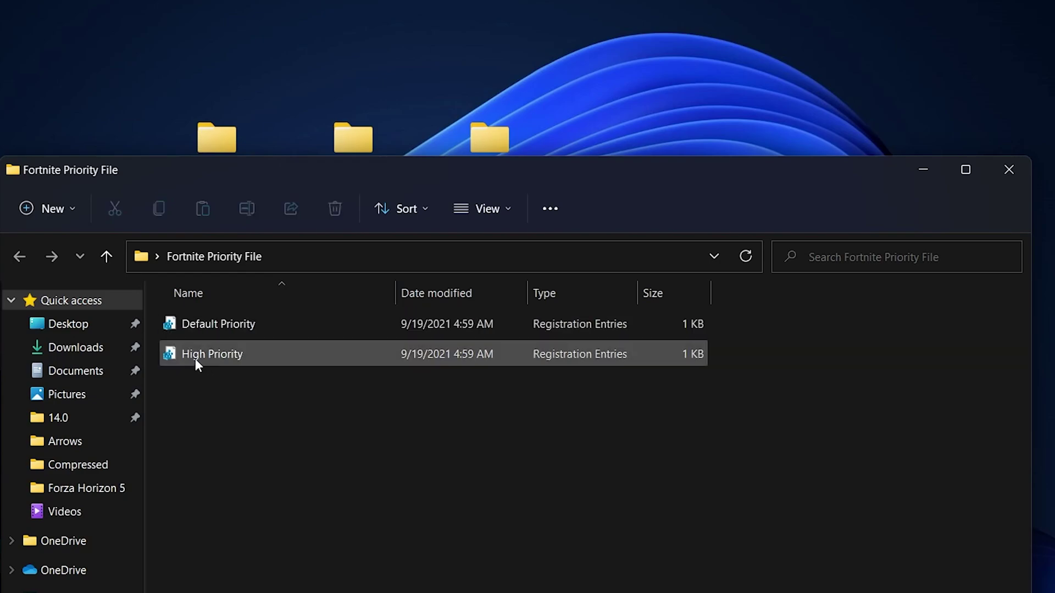
pyautogui.doubleClick(247, 354)
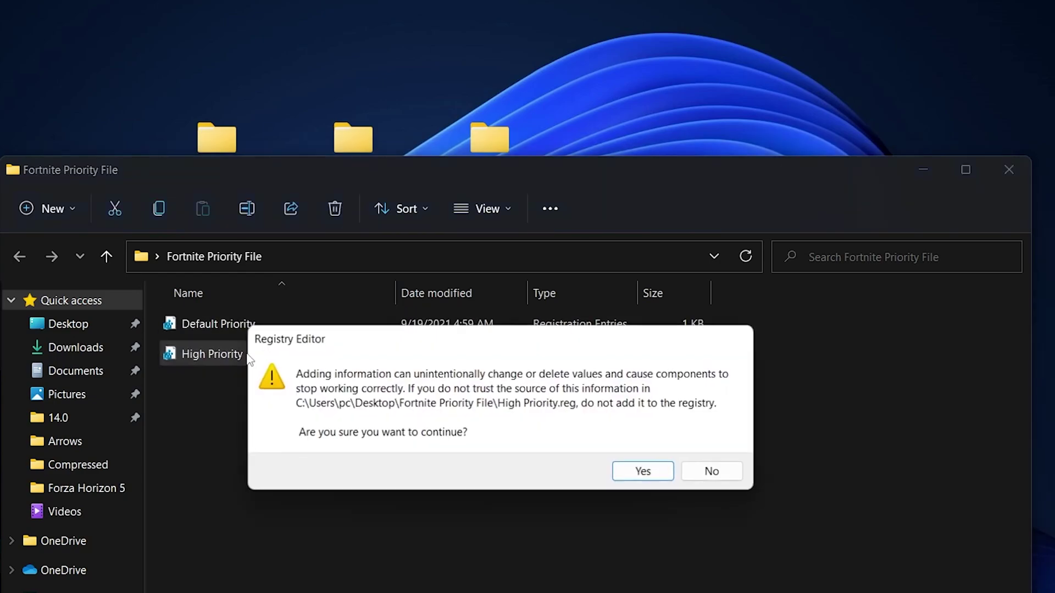
pyautogui.click(643, 475)
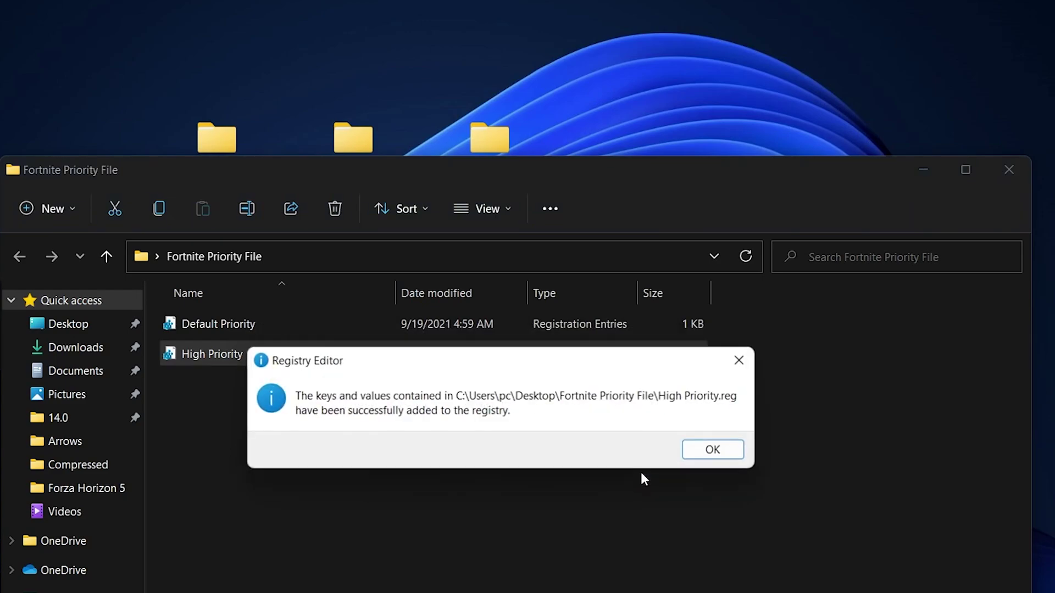
pyautogui.click(705, 453)
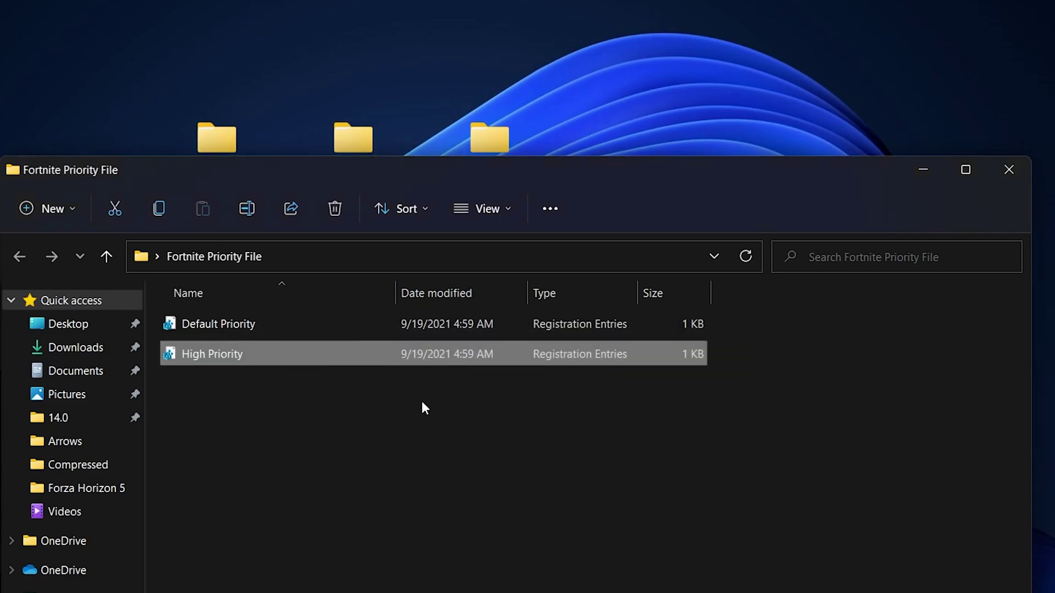
pyautogui.moveTo(819, 185); pyautogui.dragTo(606, 220)
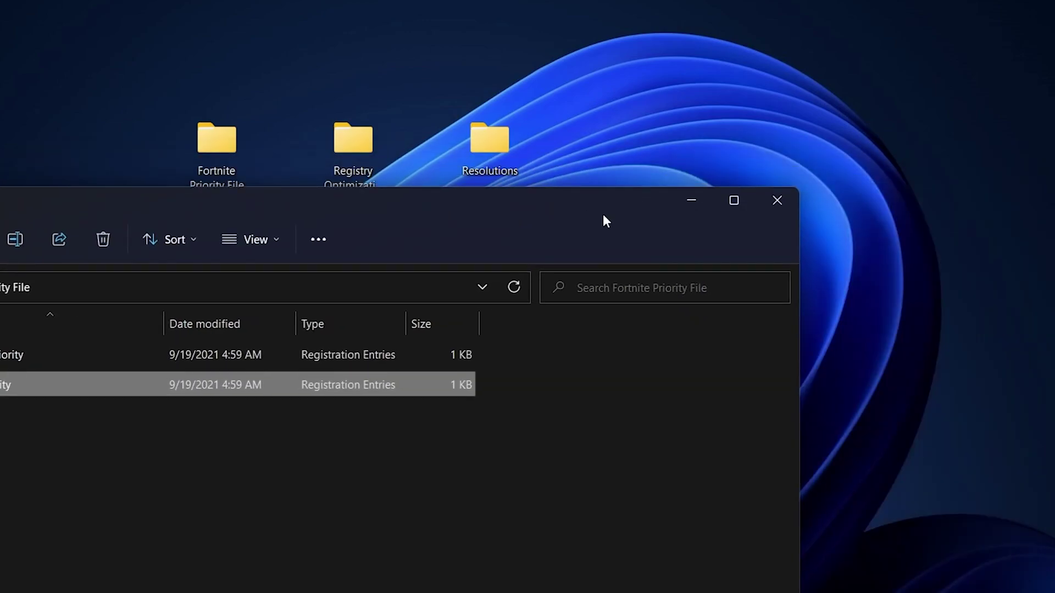
# Switch to the Registry Optimization Files folder and merge Memory Tweaks into the registry
pyautogui.click(795, 201)
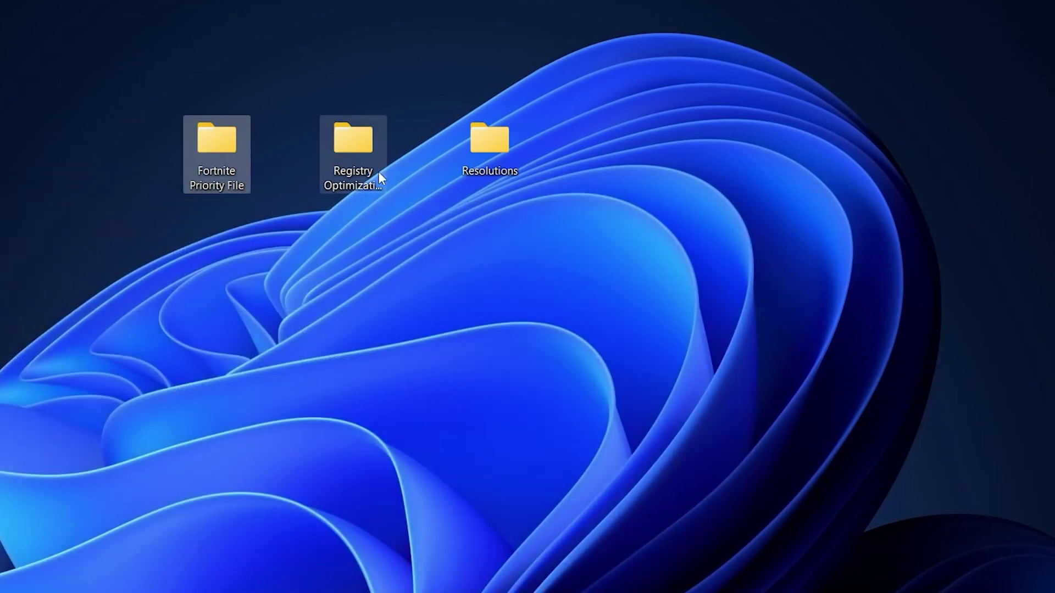
pyautogui.doubleClick(354, 147)
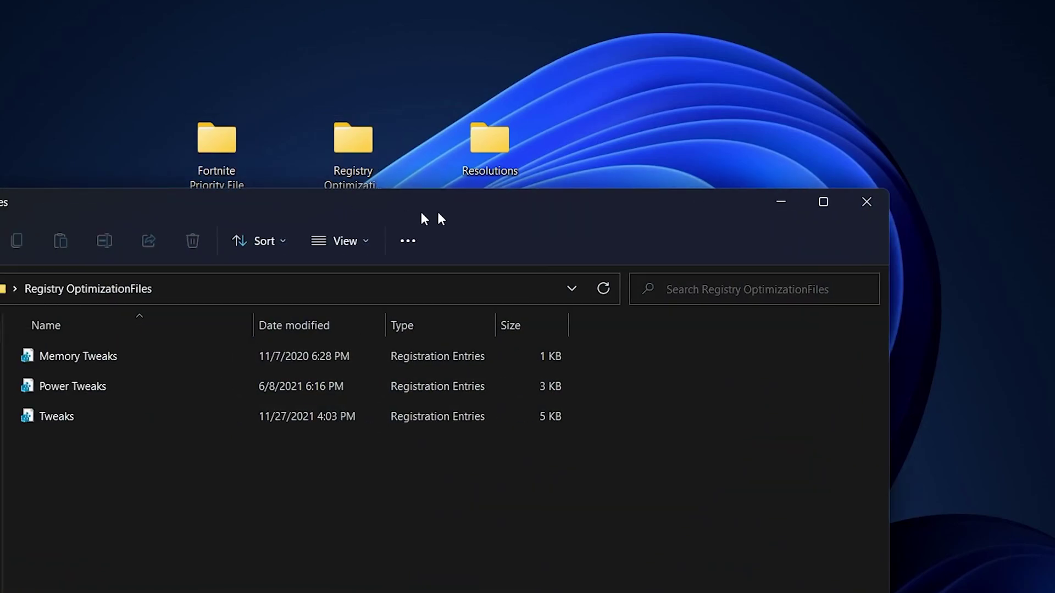
pyautogui.moveTo(439, 213); pyautogui.dragTo(677, 195)
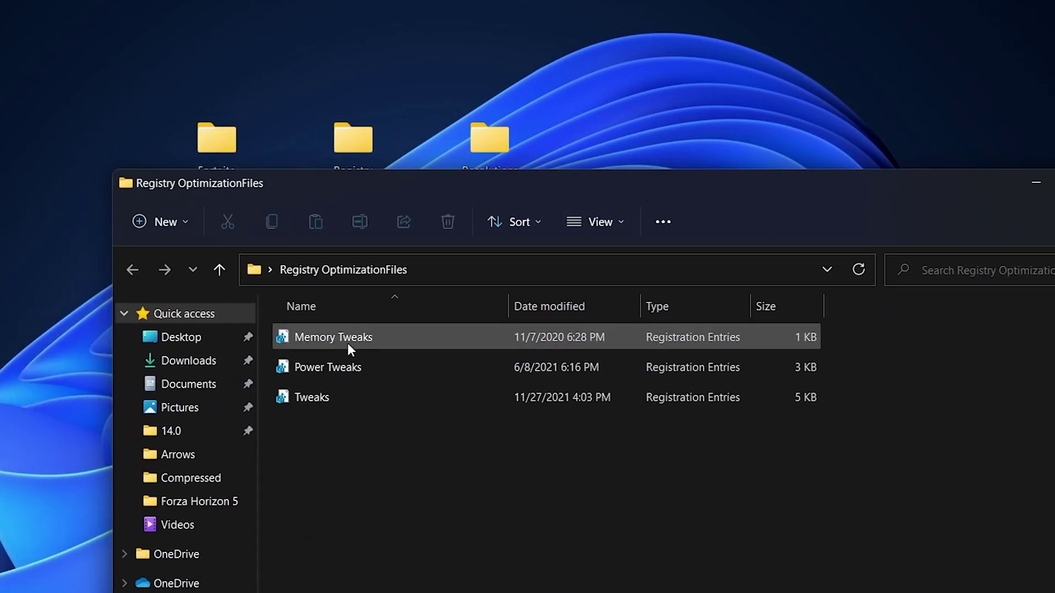
pyautogui.click(454, 341)
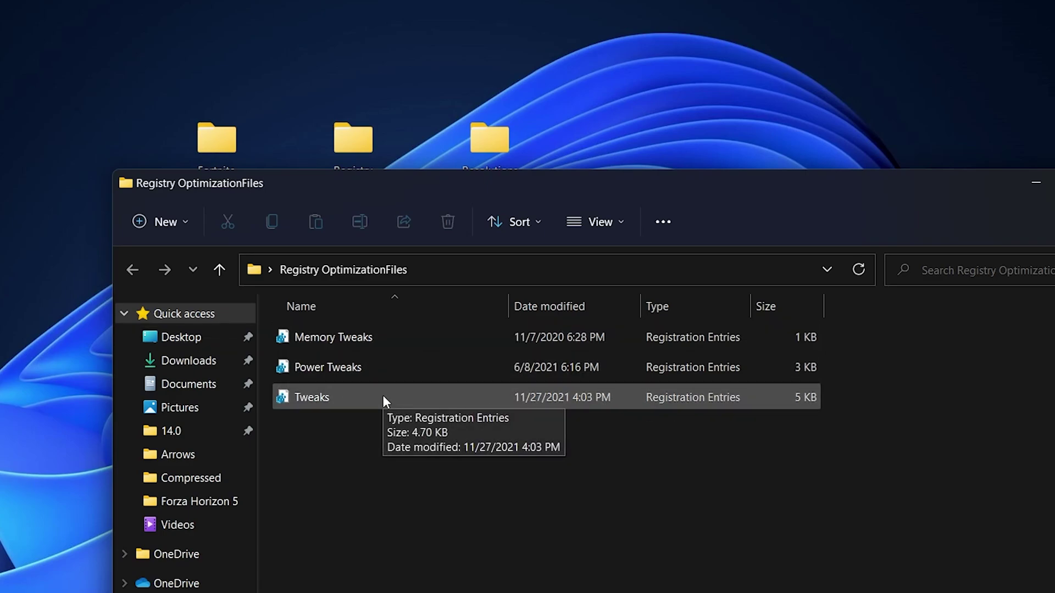
pyautogui.doubleClick(360, 339)
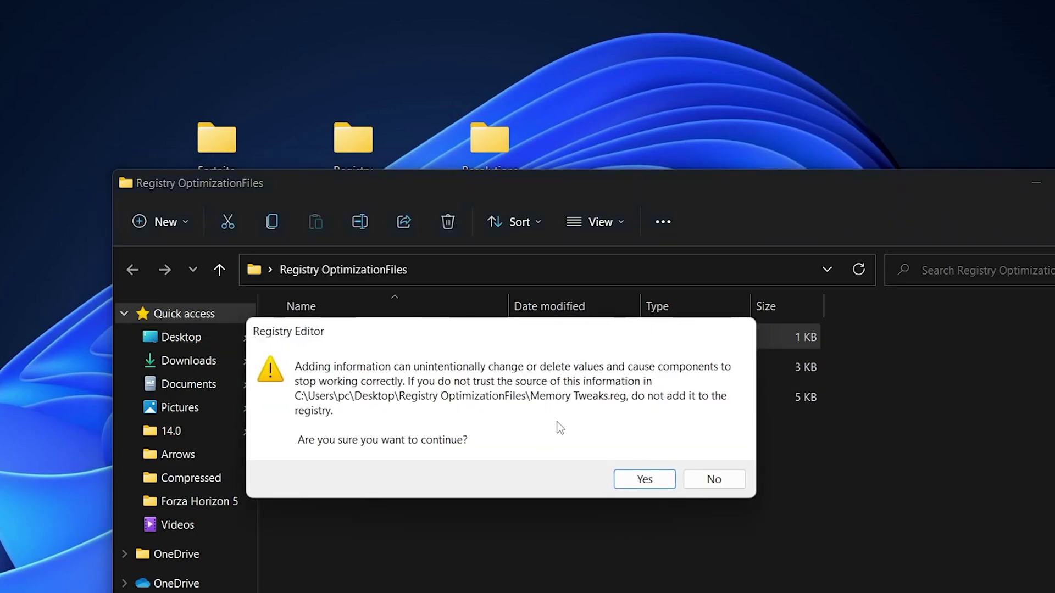
pyautogui.click(647, 487)
pyautogui.click(709, 449)
# Merge the Power Tweaks and Tweaks registry files, then close the folder
pyautogui.doubleClick(339, 370)
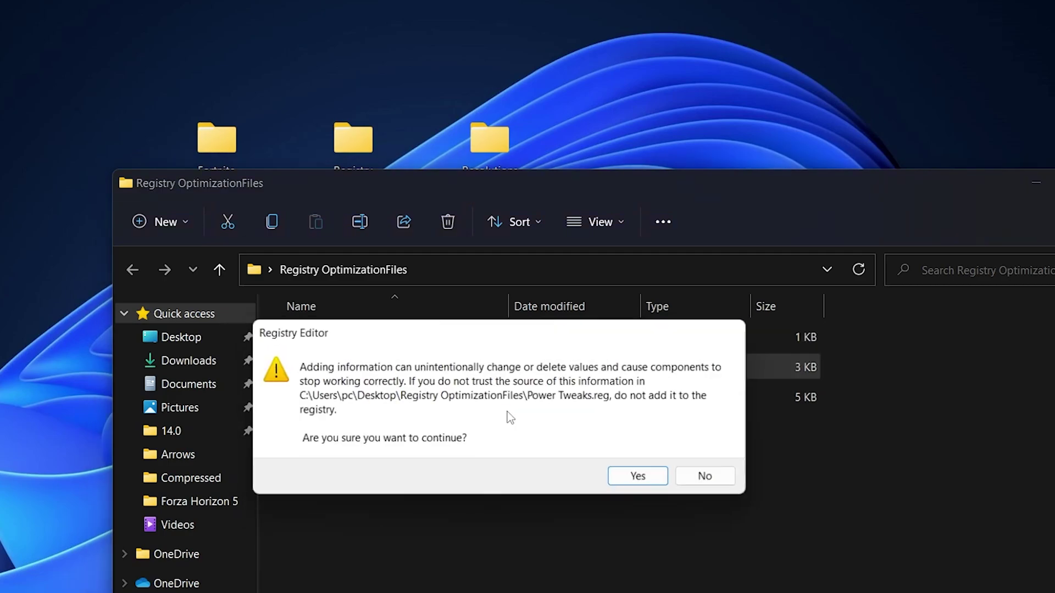
pyautogui.click(646, 486)
pyautogui.click(715, 449)
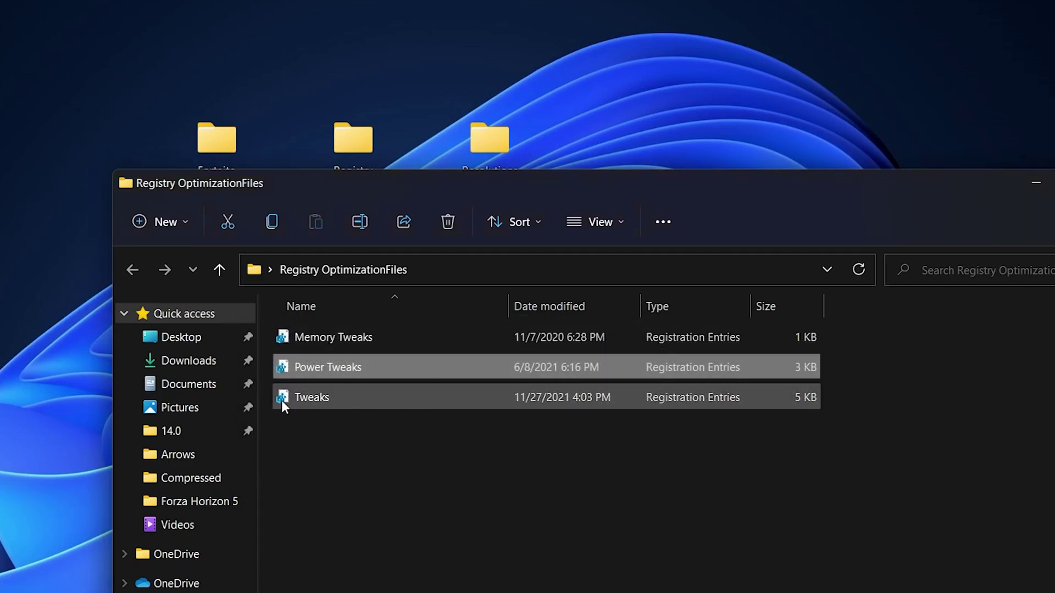
pyautogui.doubleClick(340, 408)
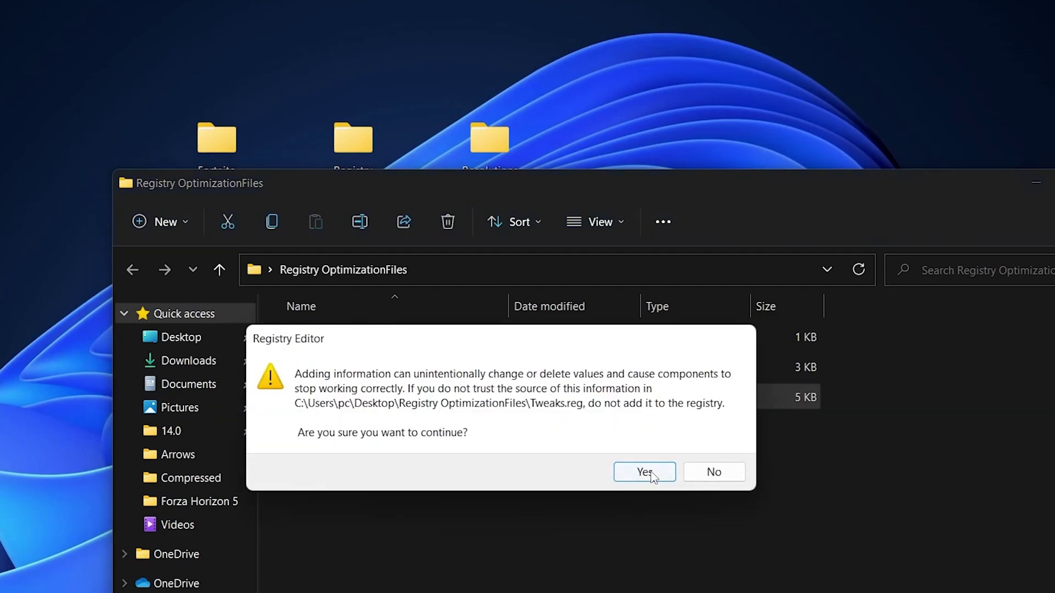
pyautogui.click(644, 476)
pyautogui.click(716, 449)
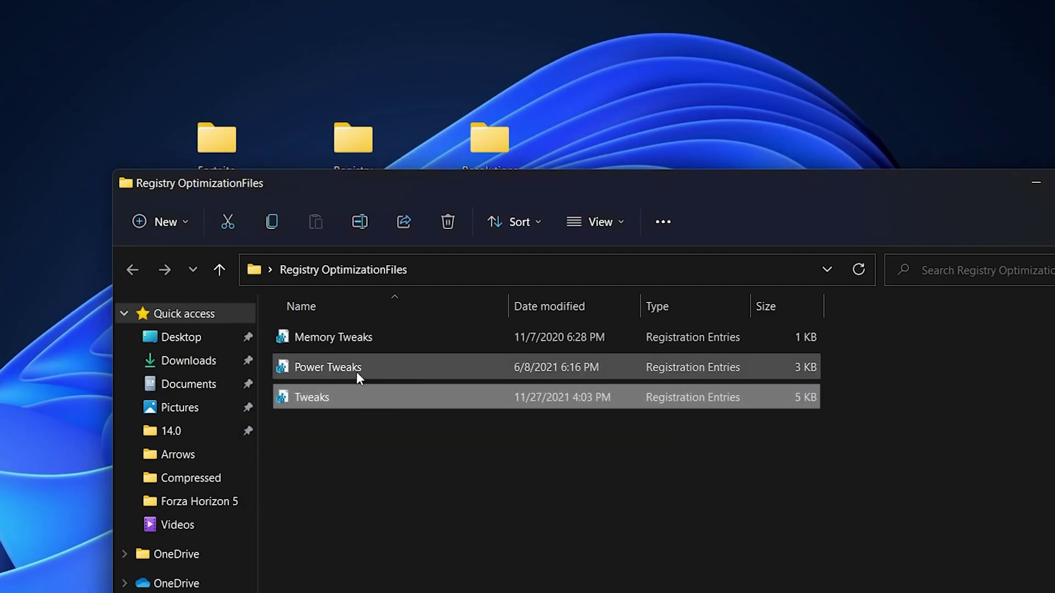
pyautogui.click(1046, 182)
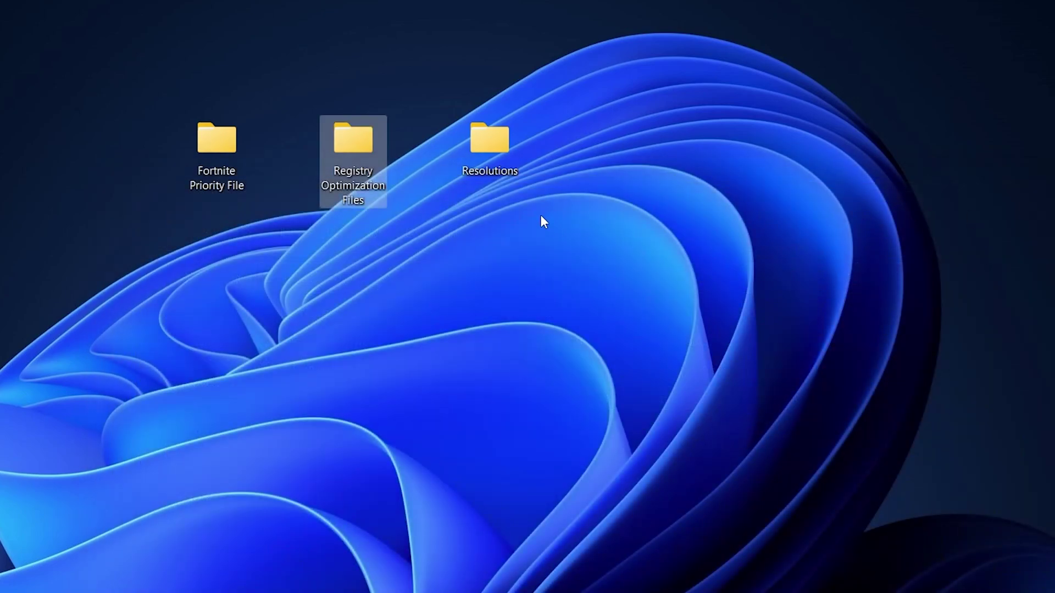
# Open the desktop Resolutions folder and then its 1-Potato PC preset folder
pyautogui.click(489, 140)
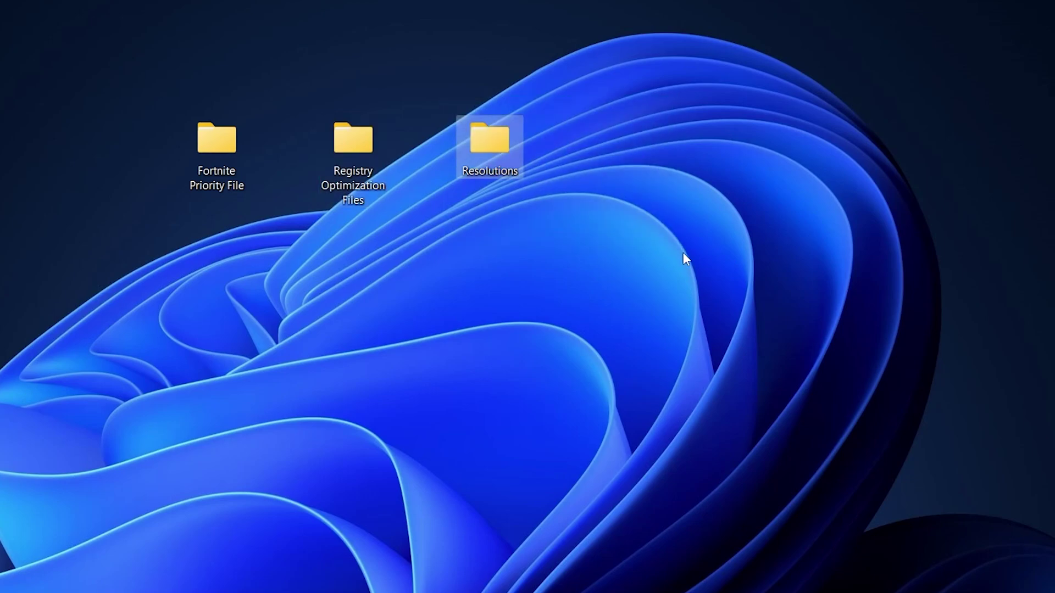
pyautogui.doubleClick(496, 150)
pyautogui.moveTo(429, 413); pyautogui.dragTo(599, 336)
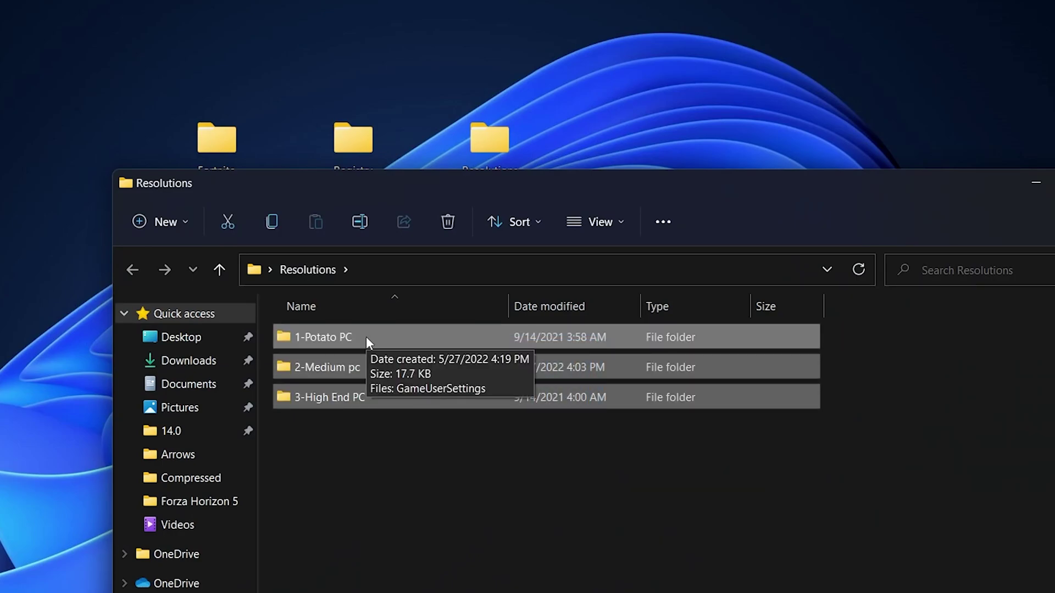
pyautogui.click(305, 419)
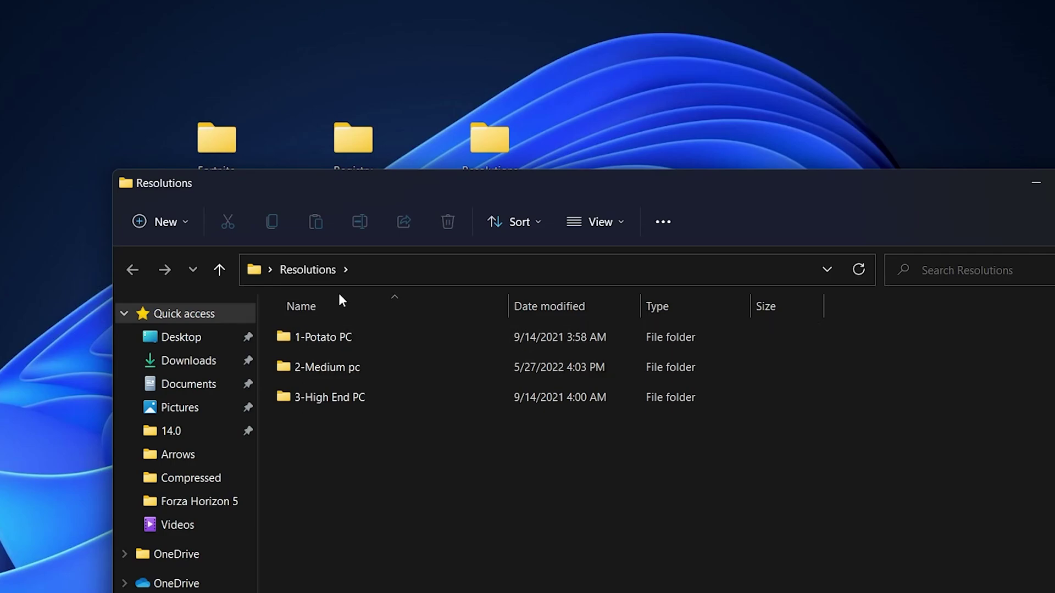
pyautogui.click(350, 337)
pyautogui.doubleClick(349, 337)
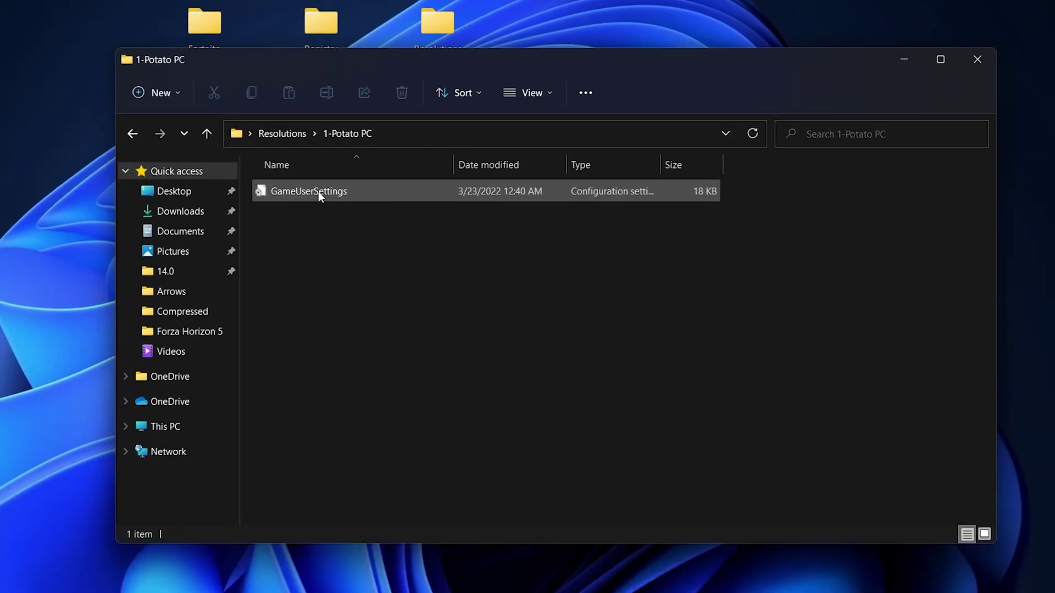
# Open GameUserSettings in Notepad using the Edit command from Show more options
pyautogui.click(307, 336)
pyautogui.rightClick(282, 190)
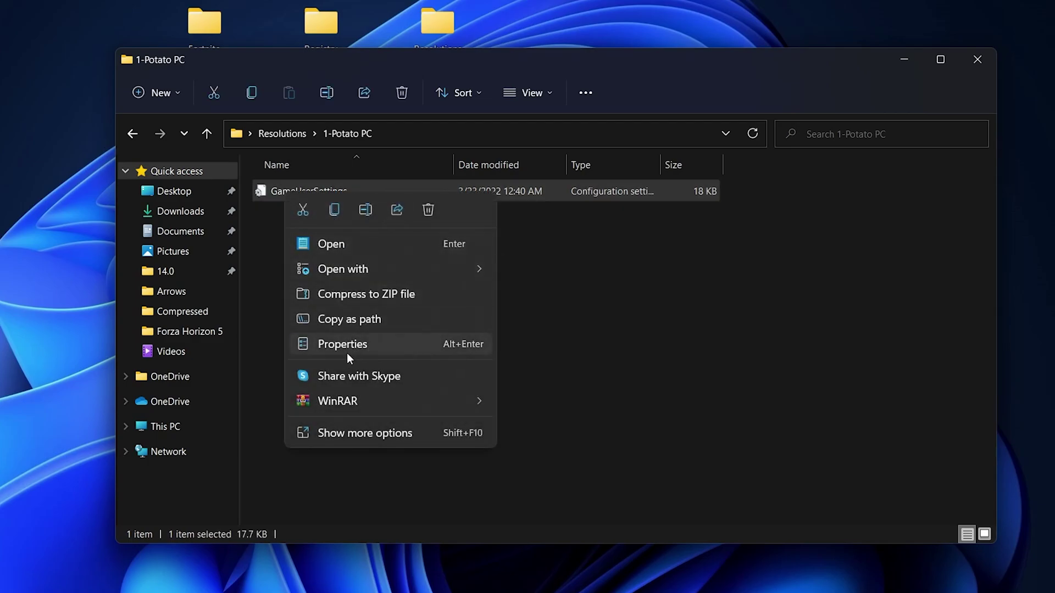
pyautogui.click(330, 433)
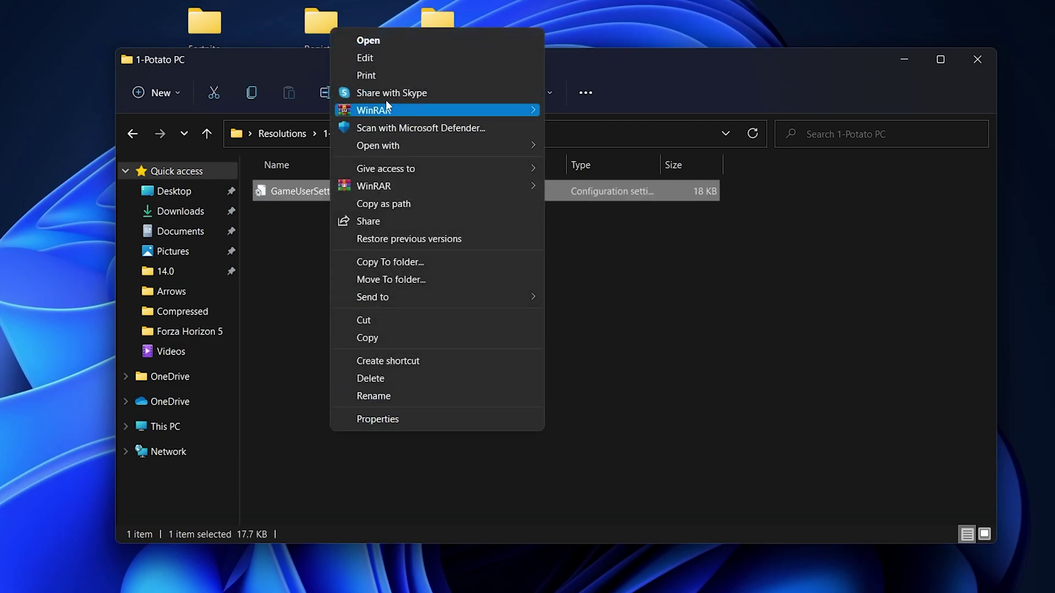
pyautogui.click(375, 61)
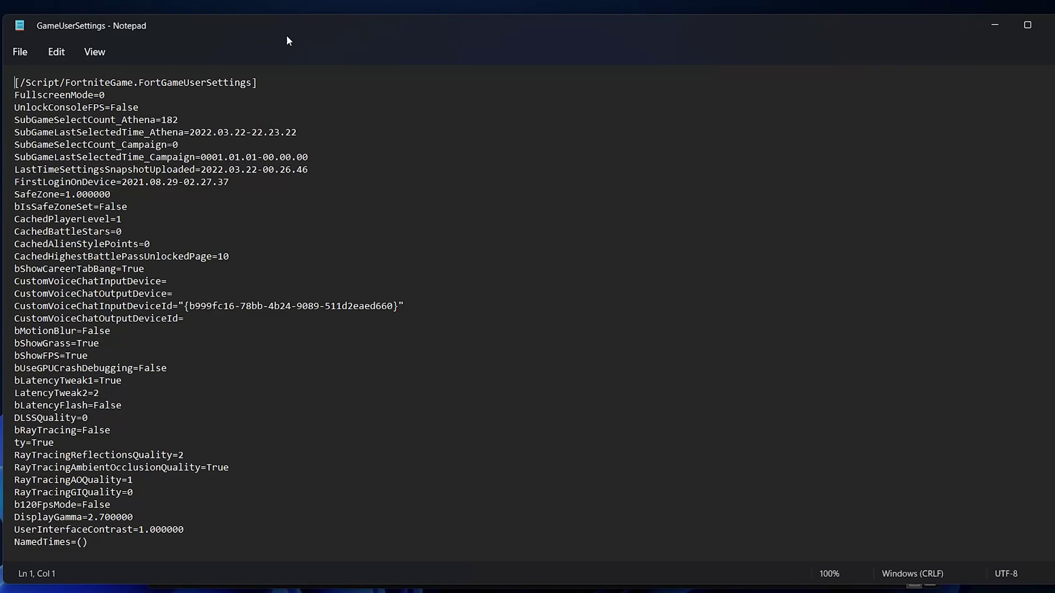
# Change ResolutionSizeX from 1722 to 800 and ResolutionSizeY from 1070 to 600
pyautogui.scroll(-7, 135, 300)
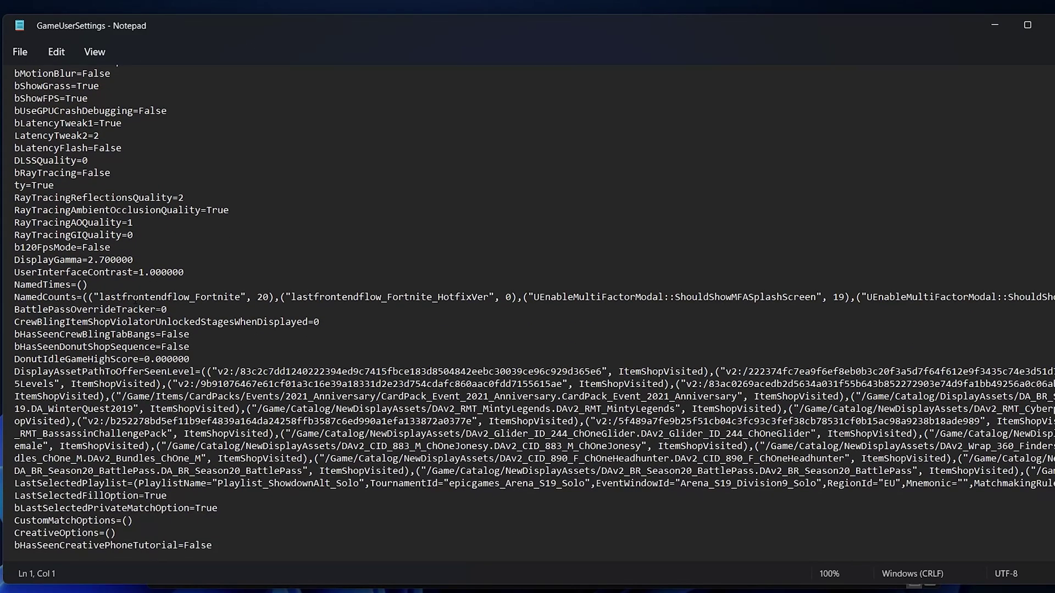
pyautogui.scroll(-7, 135, 300)
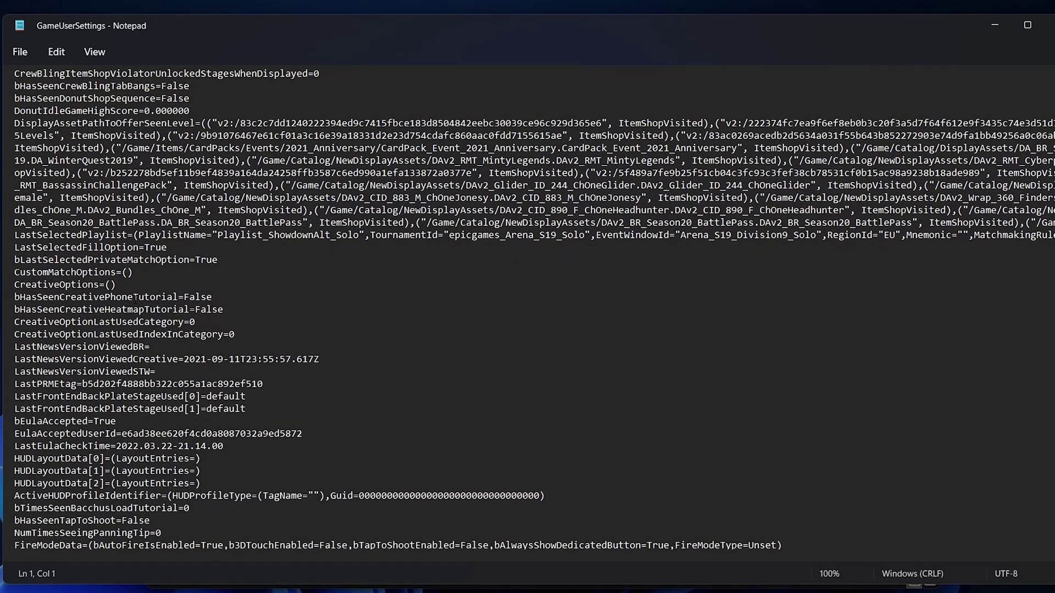
pyautogui.scroll(-5, 135, 300)
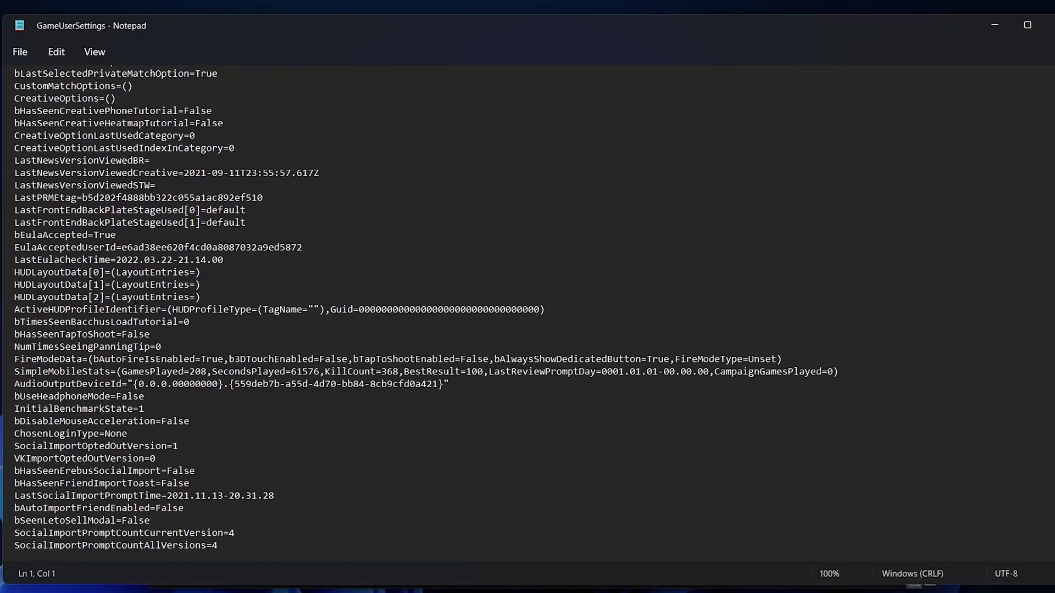
pyautogui.scroll(-15, 135, 297)
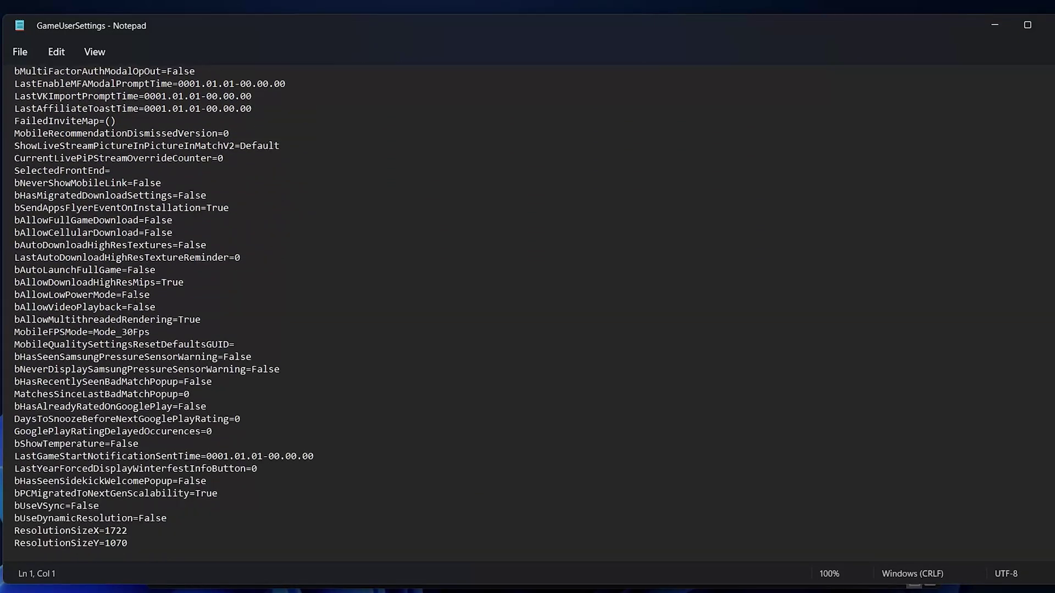
pyautogui.scroll(-5, 136, 297)
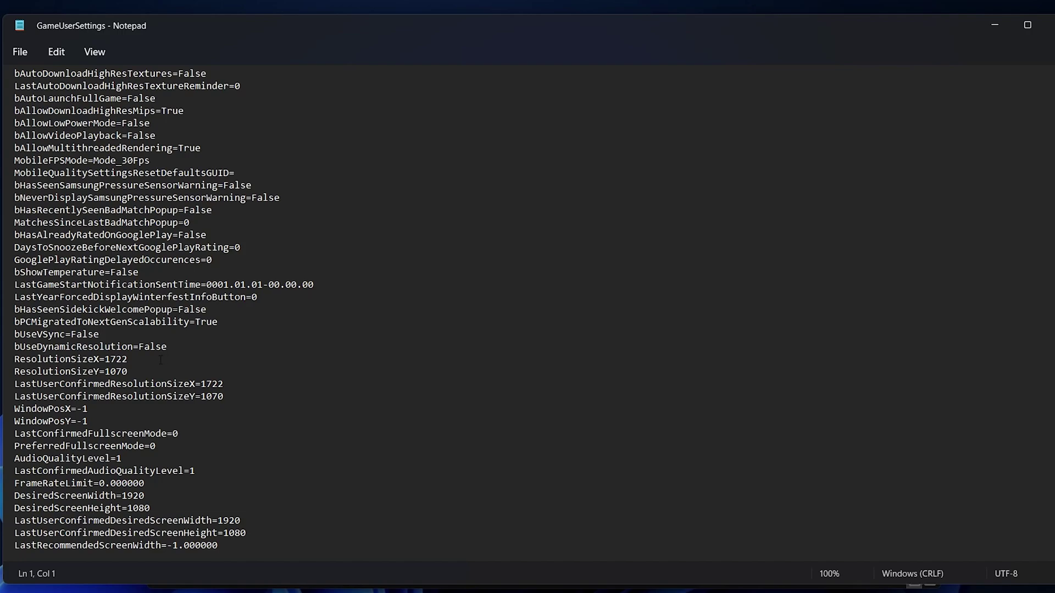
pyautogui.moveTo(160, 360); pyautogui.dragTo(105, 360)
pyautogui.write('8')
pyautogui.press('Up')
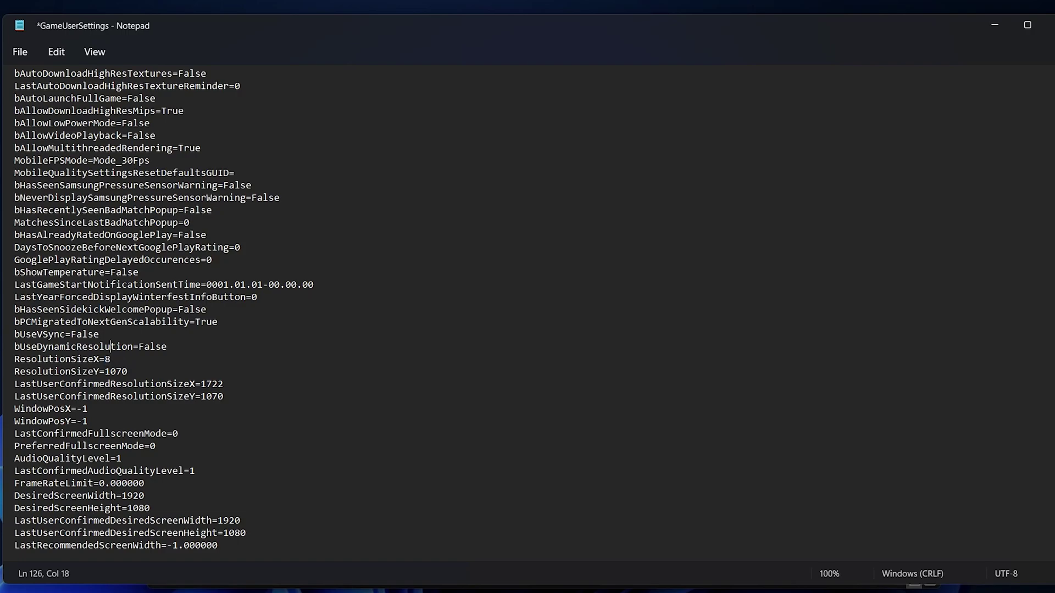
pyautogui.press('Down')
pyautogui.write('00')
pyautogui.moveTo(129, 372); pyautogui.dragTo(105, 372)
pyautogui.press('BackSpace')
pyautogui.write('600')
# Set ResolutionQuality to 85, GlobalIllumination and Reflection quality to 0, and save
pyautogui.scroll(-7, 144, 367)
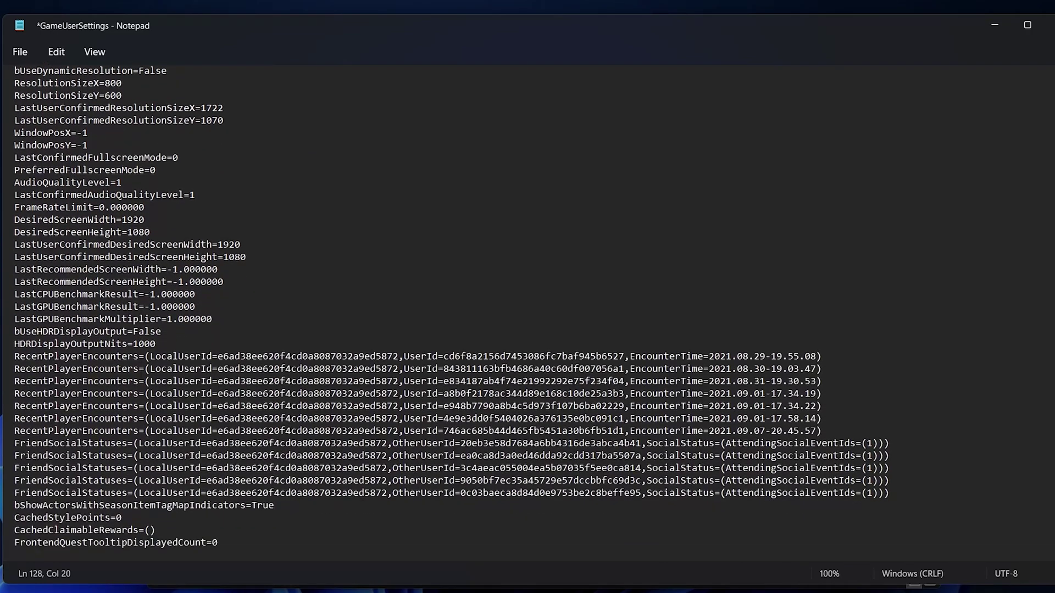
pyautogui.scroll(-9, 527, 312)
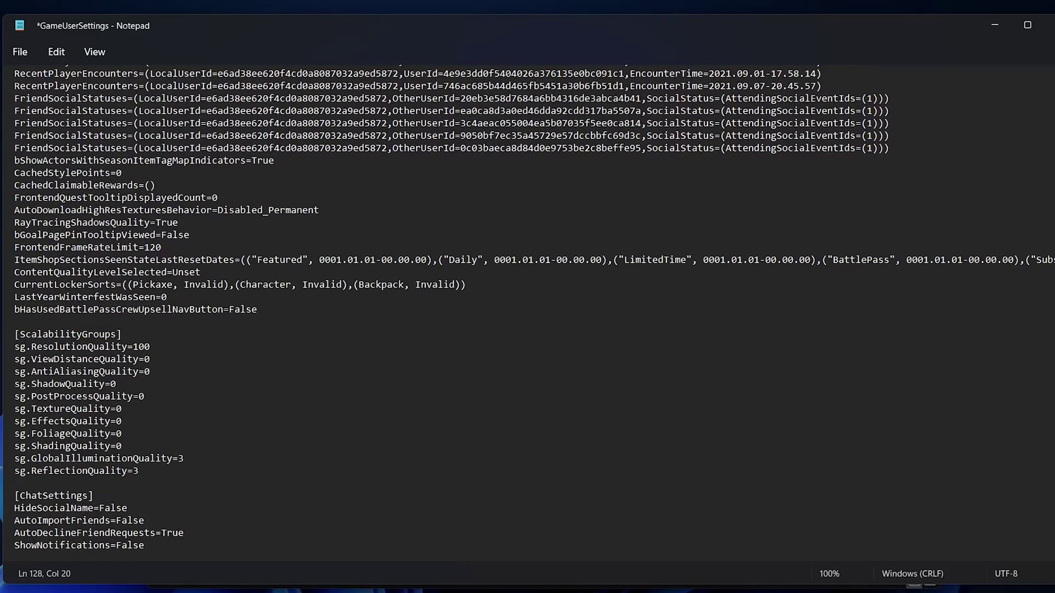
pyautogui.doubleClick(145, 347)
pyautogui.write('85')
pyautogui.click(190, 463)
pyautogui.press('BackSpace')
pyautogui.write('0')
pyautogui.press('Down')
pyautogui.press('BackSpace')
pyautogui.write('0')
pyautogui.hotkey('ctrl', 's')
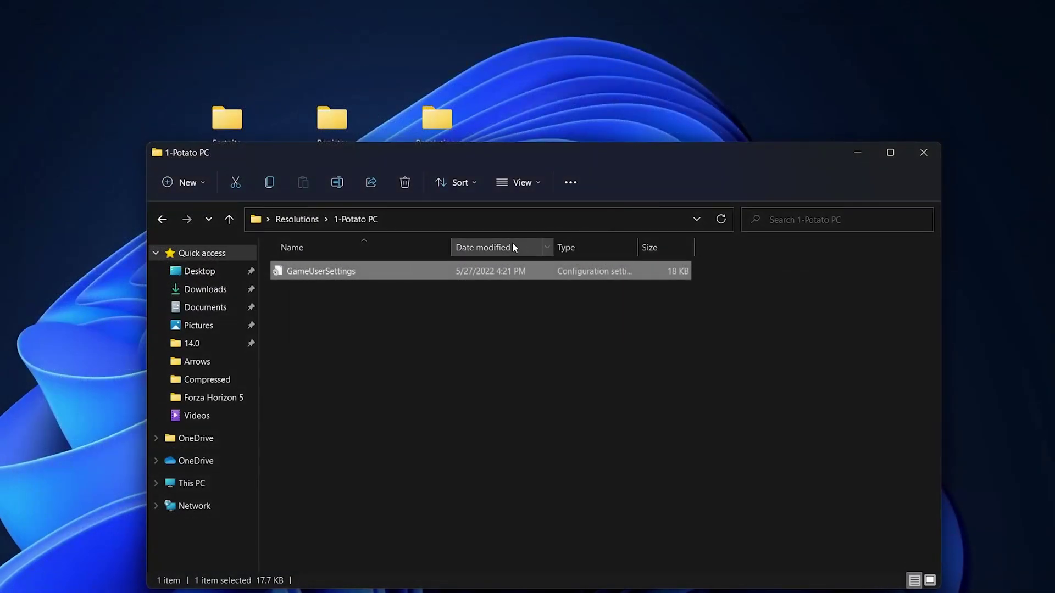
# Copy the edited GameUserSettings file from the 1-Potato PC folder
pyautogui.rightClick(350, 273)
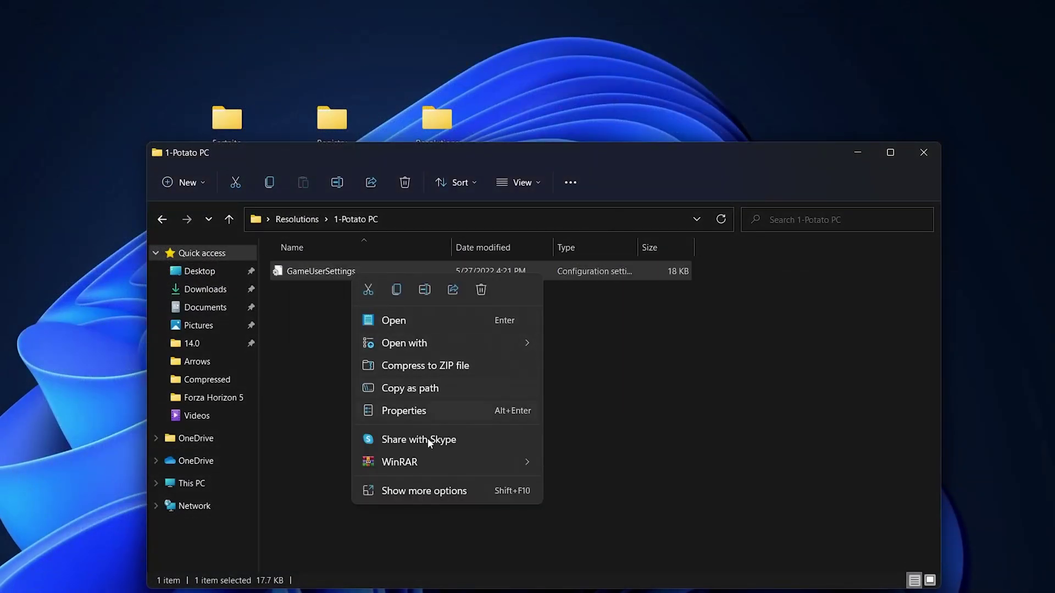
pyautogui.click(411, 490)
pyautogui.click(454, 411)
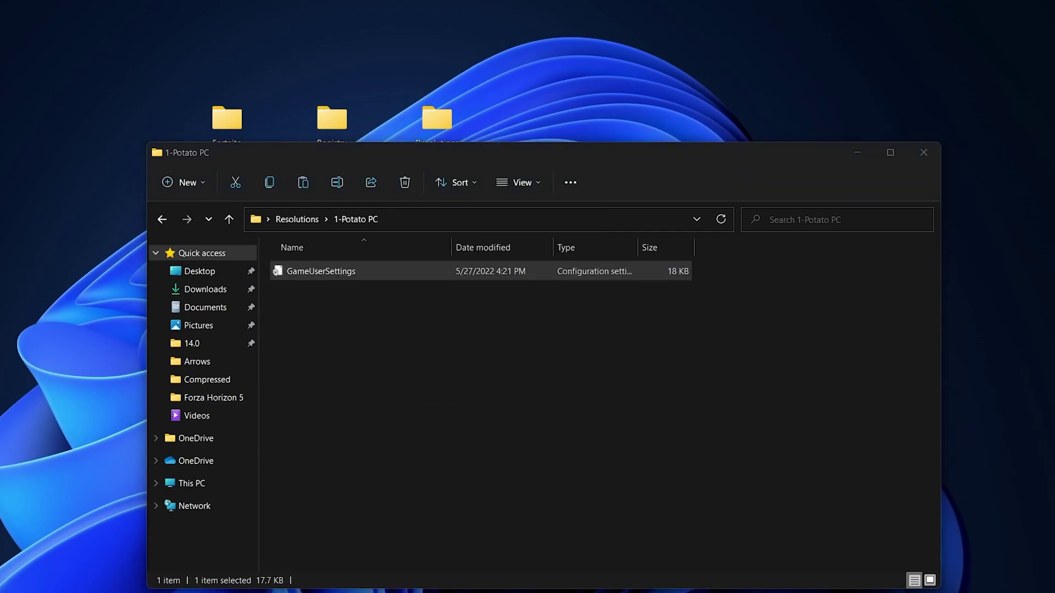
# Go to AppData\Local\FortniteGame\Saved\Config\WindowsClient using the Run prompt's appdata shortcut
pyautogui.press('super+r')
pyautogui.write('a')
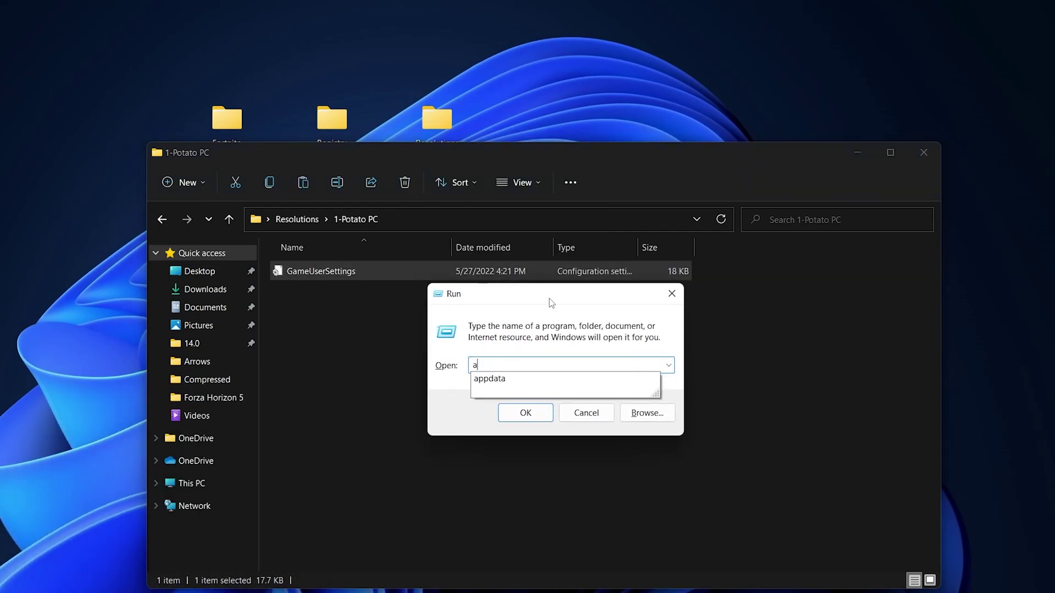
pyautogui.write('ppdata')
pyautogui.press('Return')
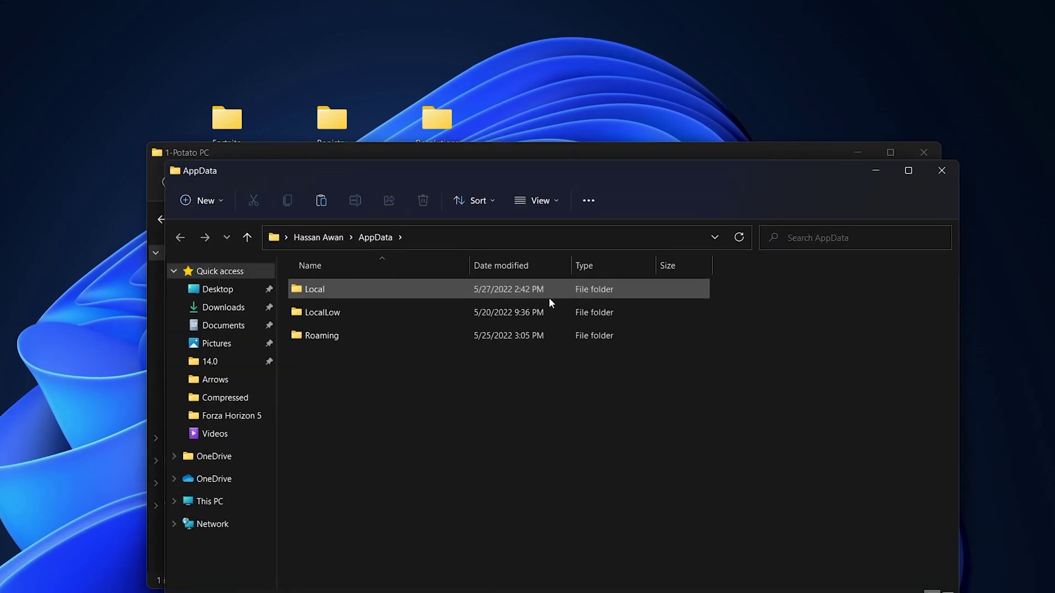
pyautogui.doubleClick(336, 290)
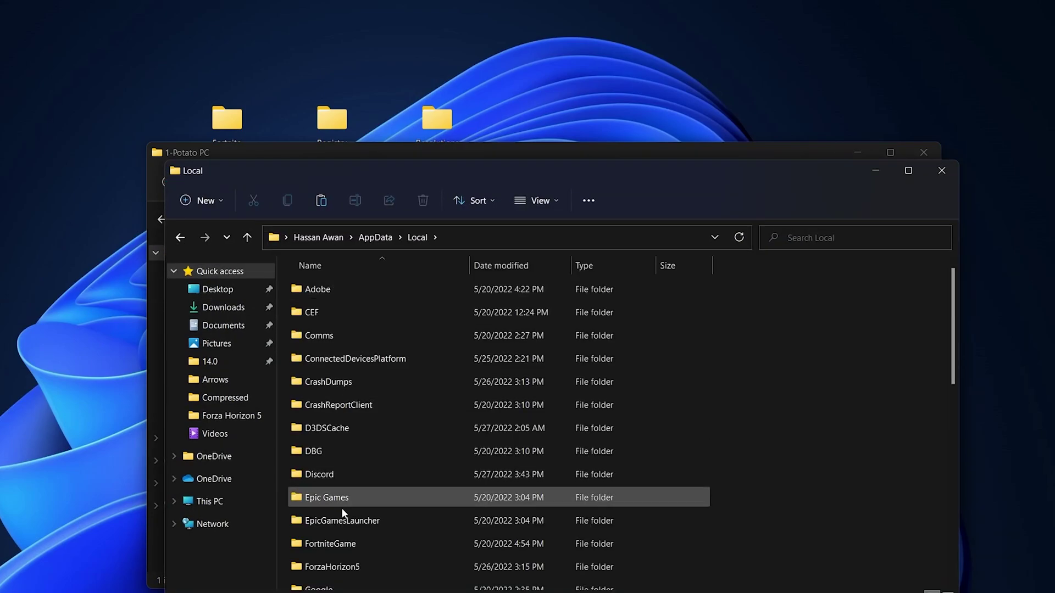
pyautogui.doubleClick(341, 538)
pyautogui.doubleClick(331, 284)
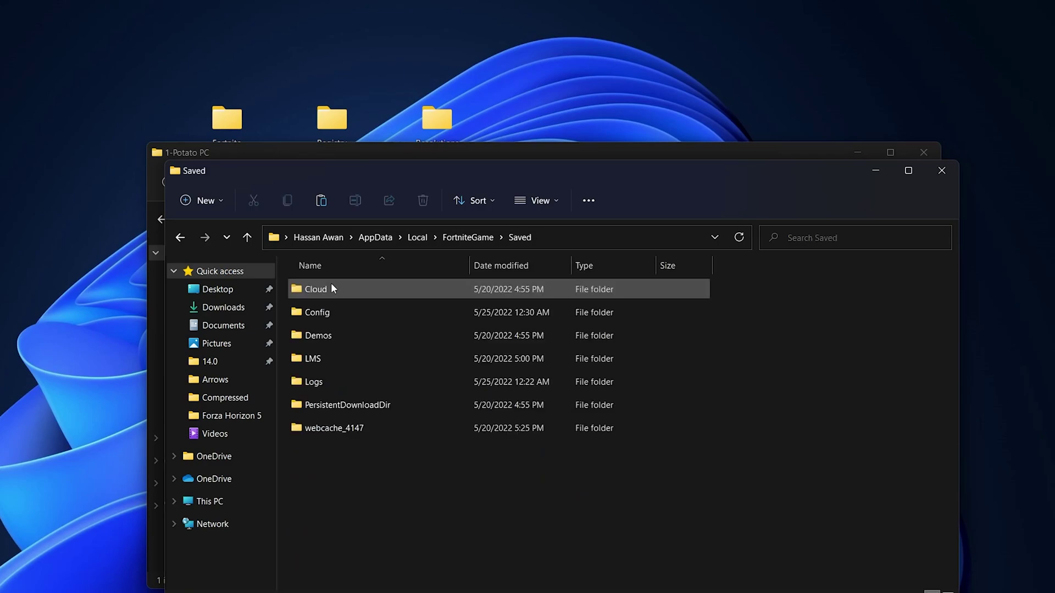
pyautogui.doubleClick(329, 311)
pyautogui.doubleClick(337, 312)
# Paste GameUserSettings into WindowsClient, replacing the existing file
pyautogui.rightClick(375, 356)
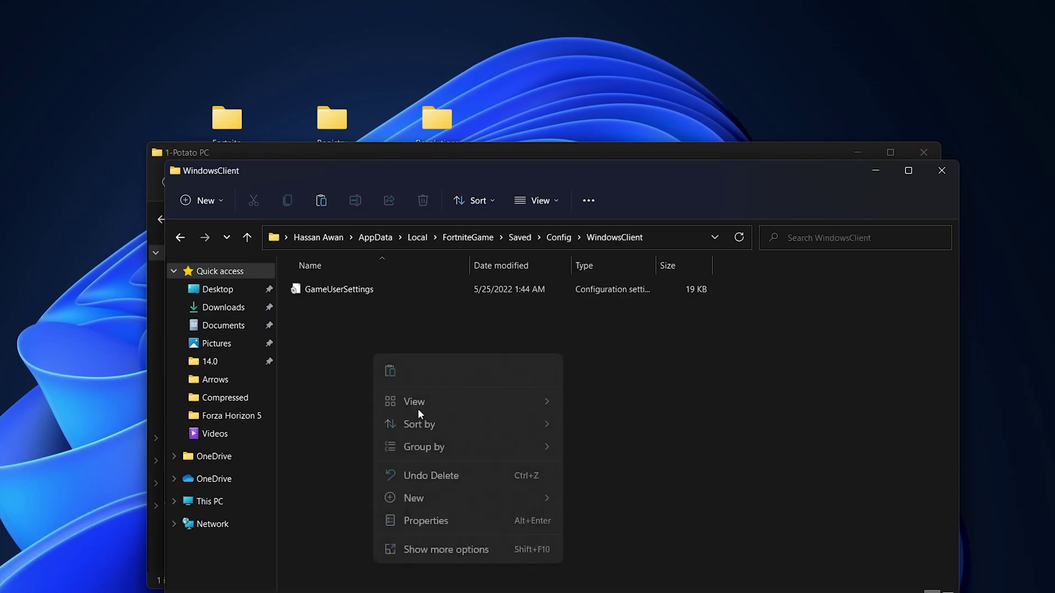
pyautogui.click(337, 444)
pyautogui.hotkey('ctrl', 'v')
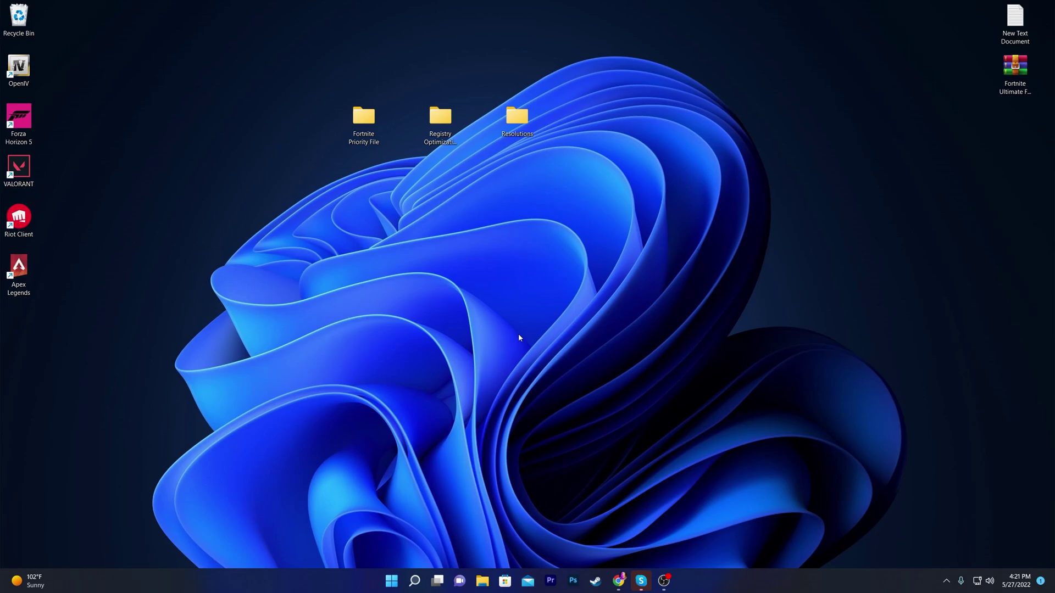
# Browse to C:\Program Files\Epic Games\Fortnite\FortniteGame\Binaries\Win64 and maximize the Explorer window
pyautogui.click(482, 581)
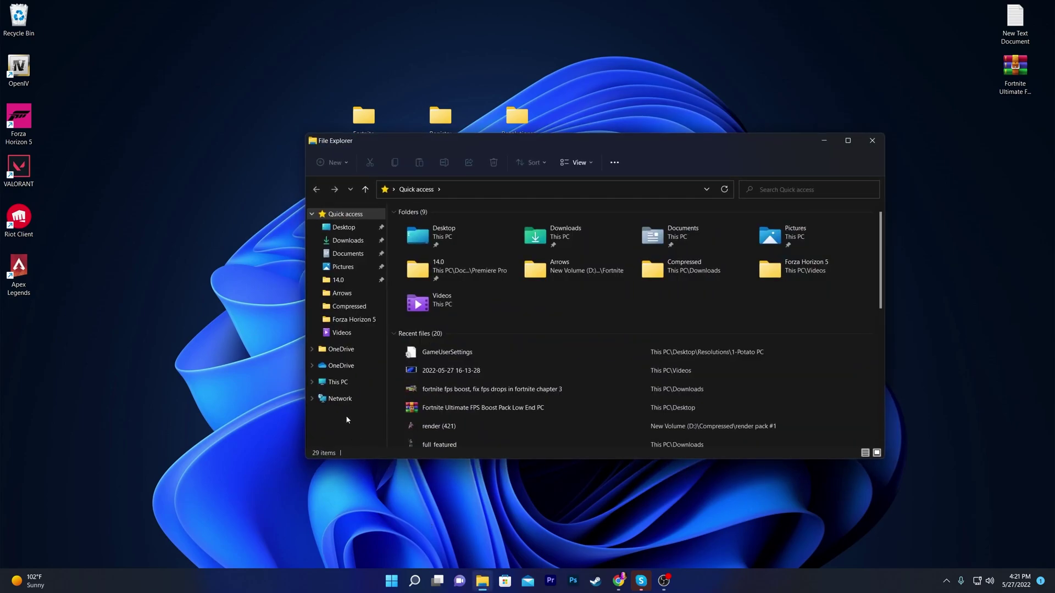
pyautogui.click(333, 383)
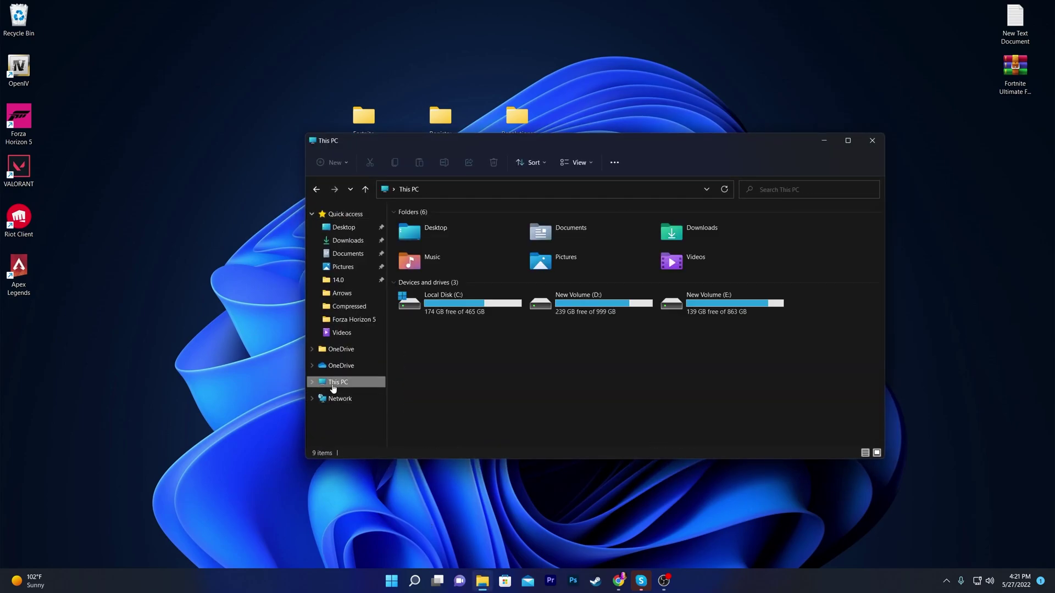
pyautogui.doubleClick(433, 317)
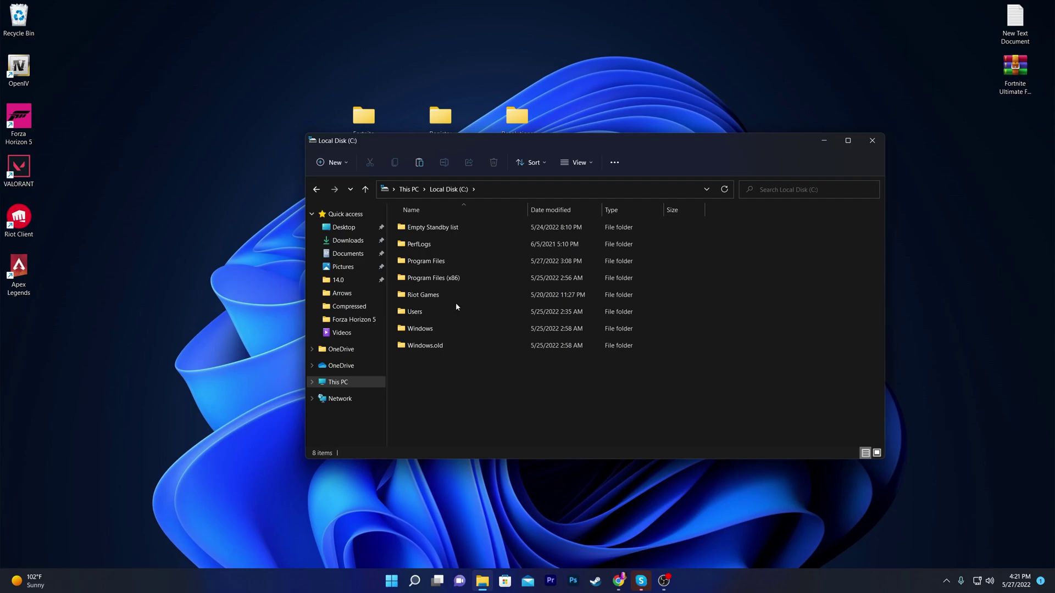
pyautogui.doubleClick(429, 260)
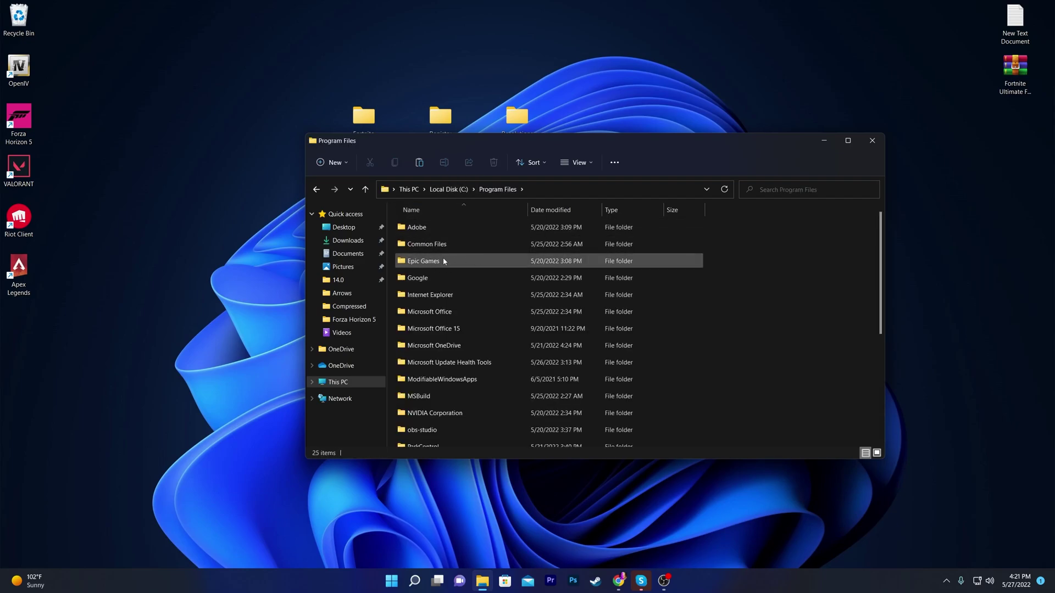
pyautogui.doubleClick(444, 262)
pyautogui.doubleClick(427, 230)
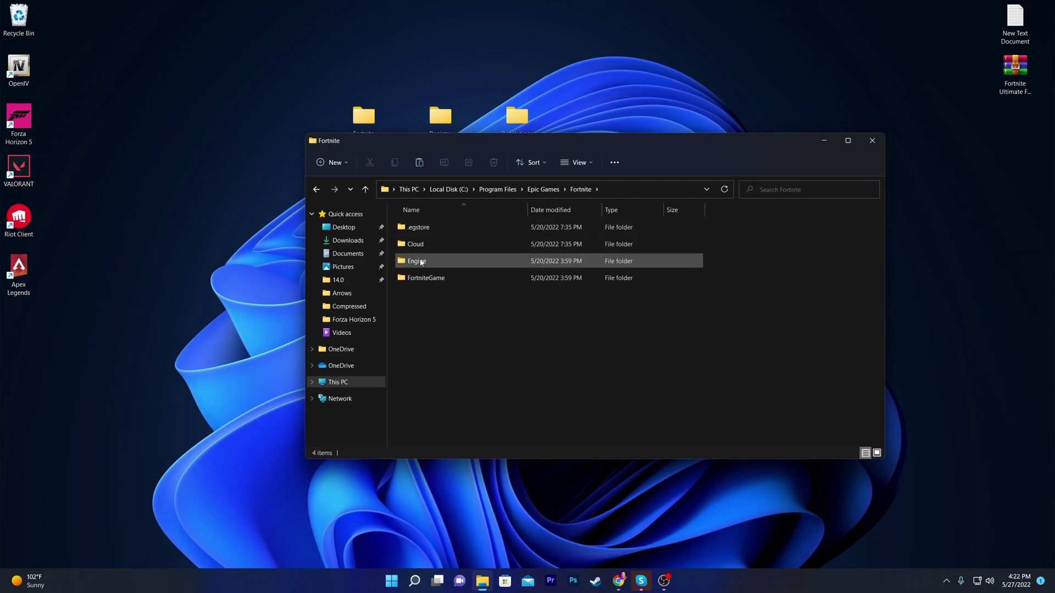
pyautogui.doubleClick(424, 276)
pyautogui.doubleClick(430, 229)
pyautogui.doubleClick(444, 244)
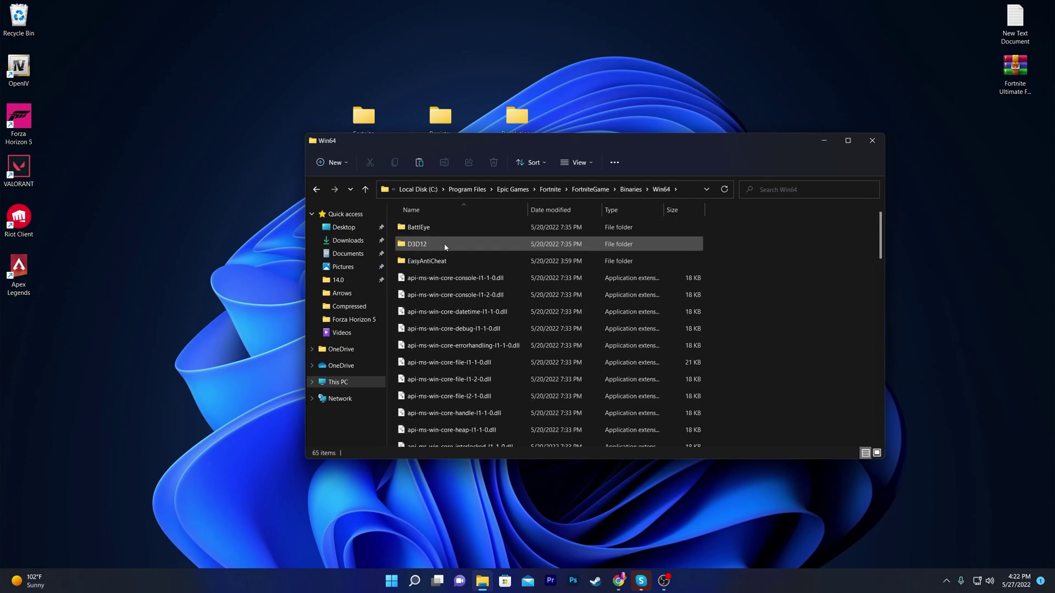
pyautogui.scroll(-5, 517, 311)
pyautogui.scroll(-6, 517, 309)
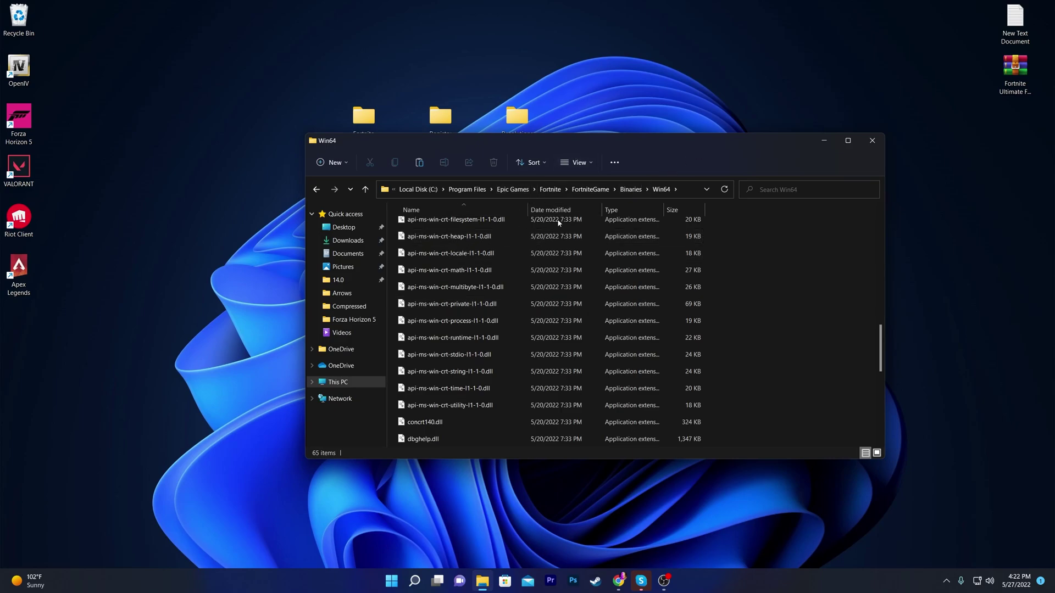
pyautogui.doubleClick(709, 144)
pyautogui.scroll(-2, 527, 269)
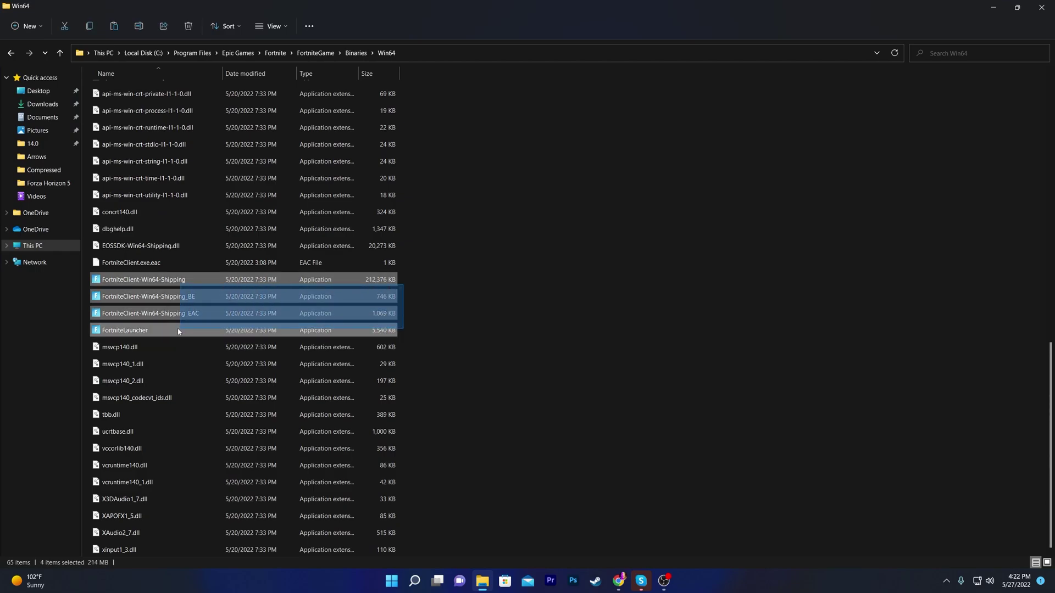
# In FortniteClient-Win64-Shipping's Compatibility properties, disable fullscreen optimizations and set high DPI override to Application
pyautogui.rightClick(140, 281)
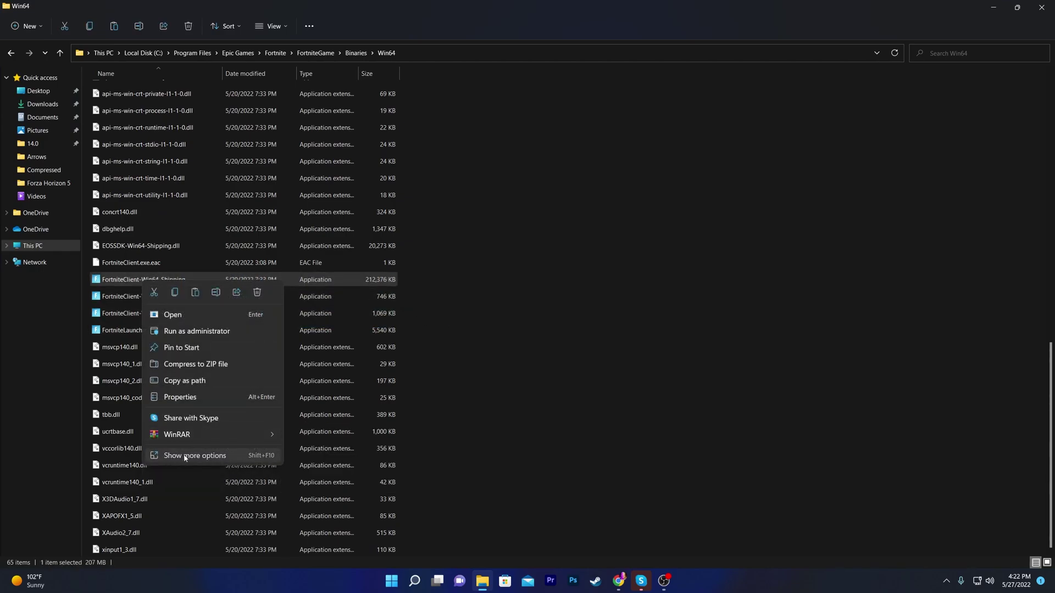
pyautogui.click(208, 457)
pyautogui.click(261, 455)
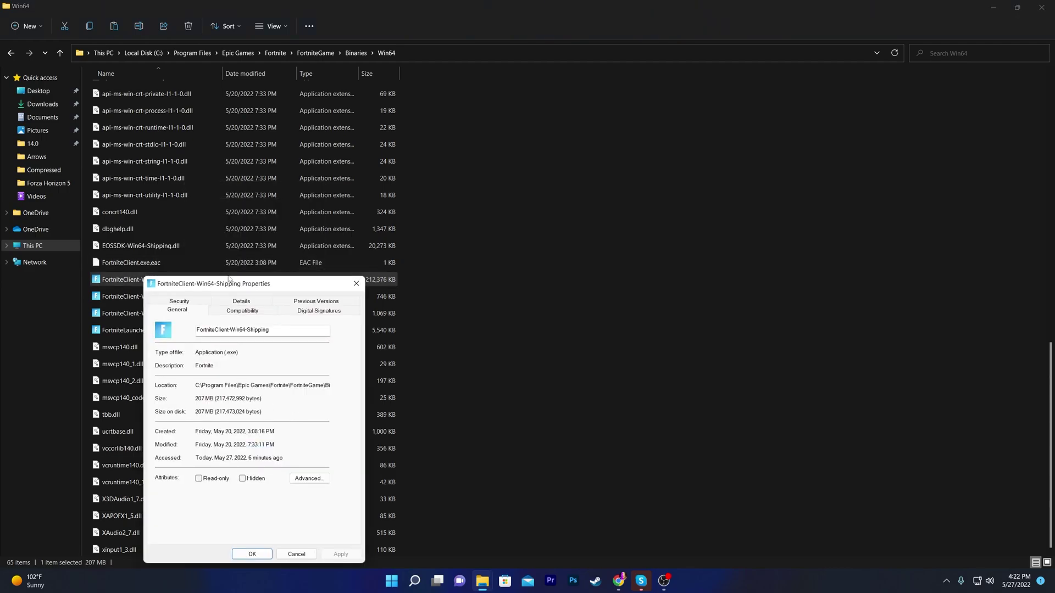
pyautogui.moveTo(231, 281); pyautogui.dragTo(498, 226)
pyautogui.click(511, 254)
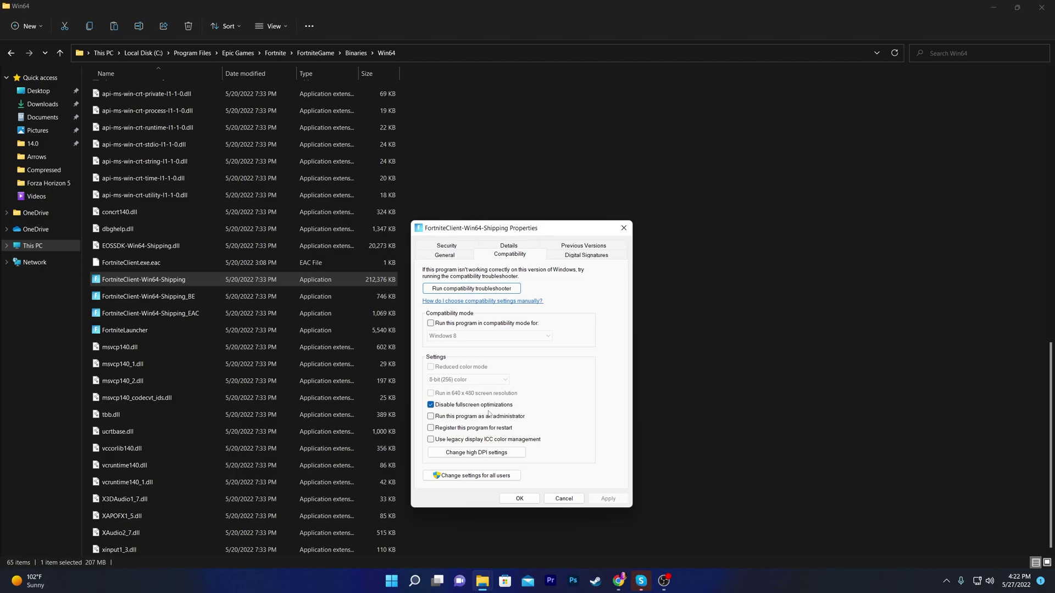
pyautogui.click(479, 452)
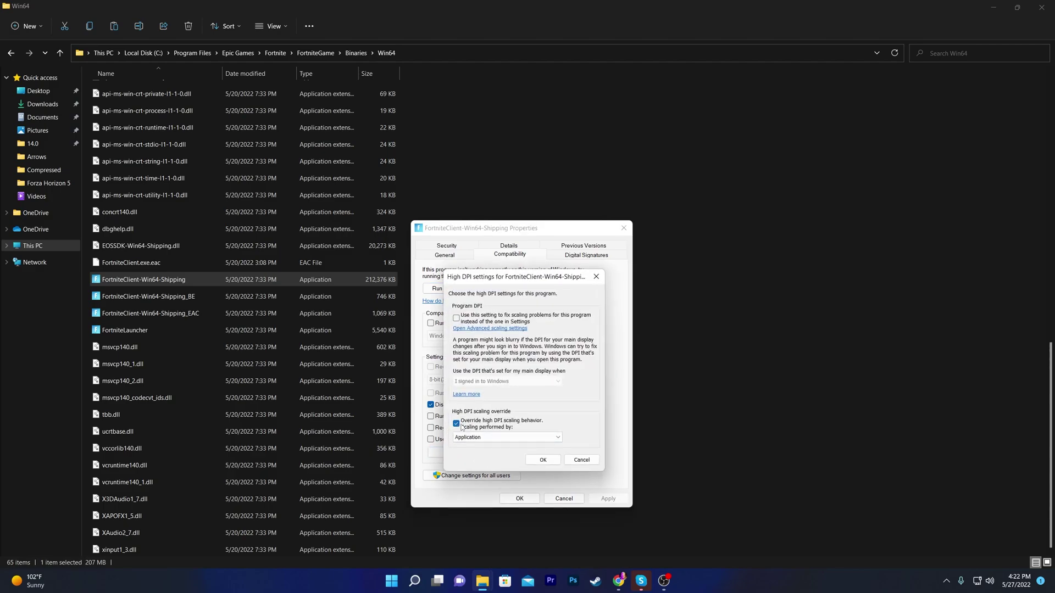
pyautogui.click(544, 460)
pyautogui.click(520, 498)
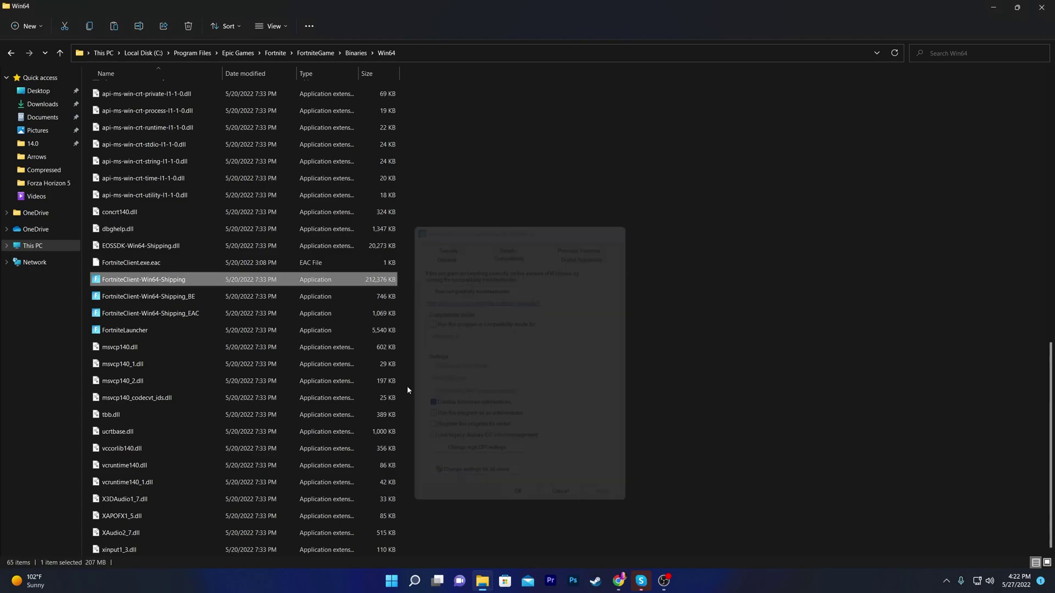
pyautogui.moveTo(412, 283); pyautogui.dragTo(213, 329)
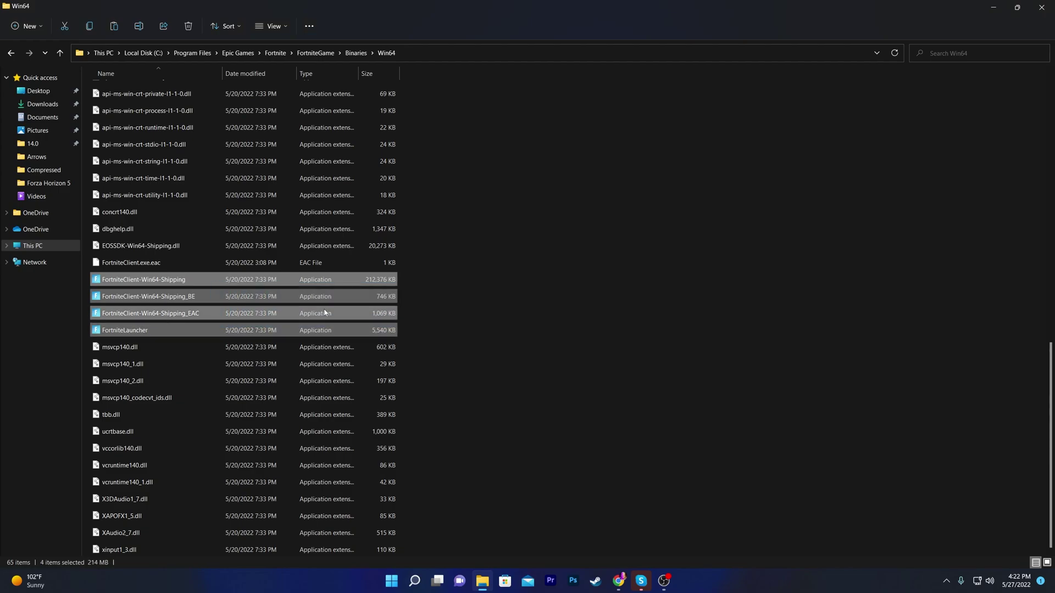